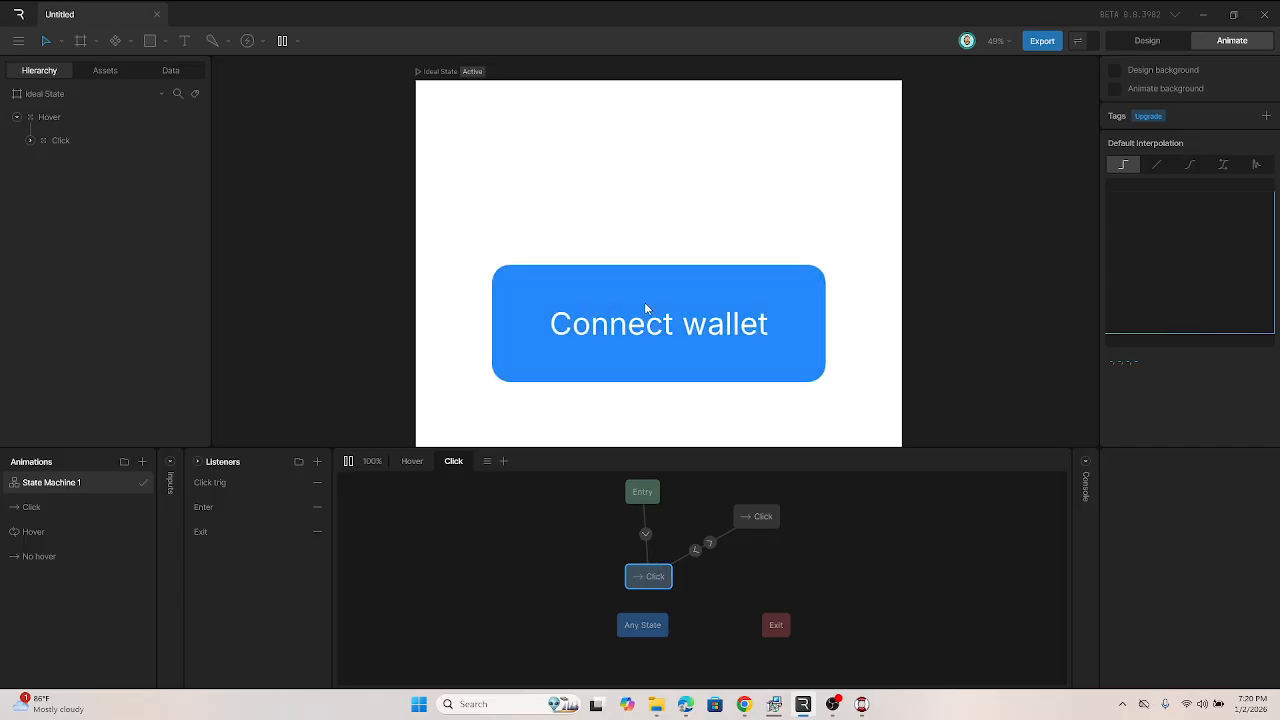
Step: Test the Connect wallet button's hover and click interactions on the canvas
click(645, 308)
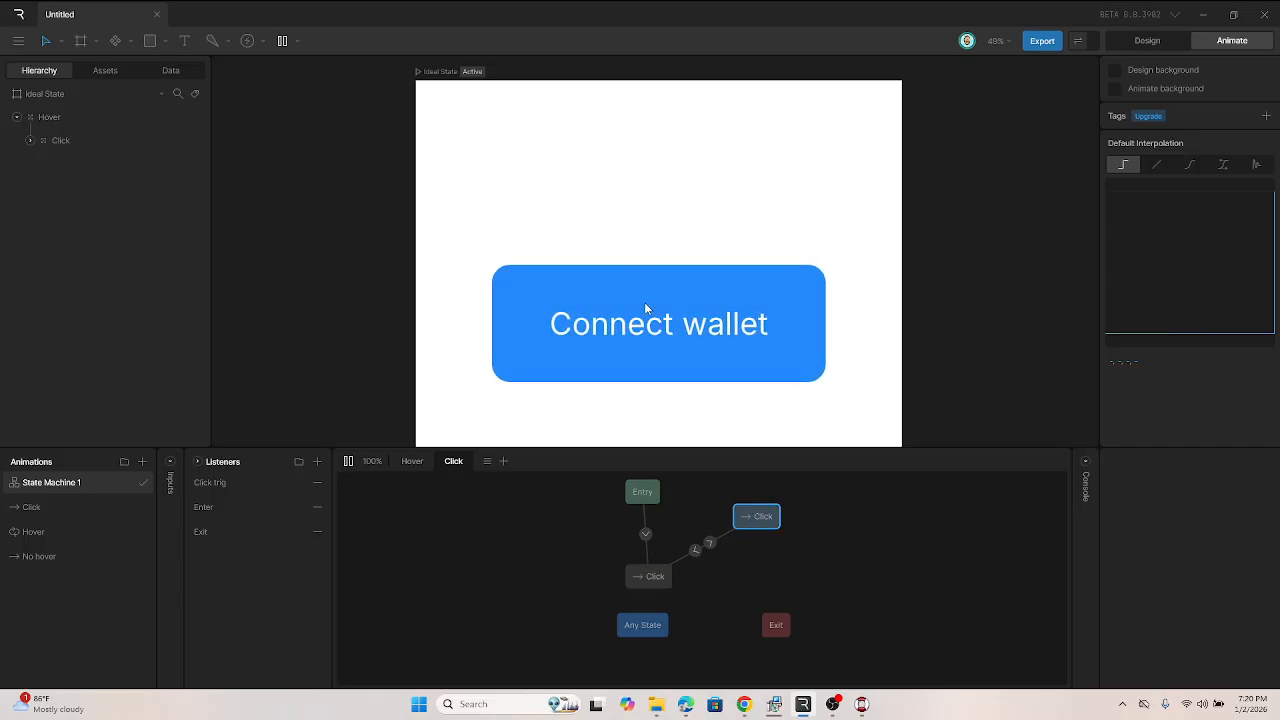
click(644, 302)
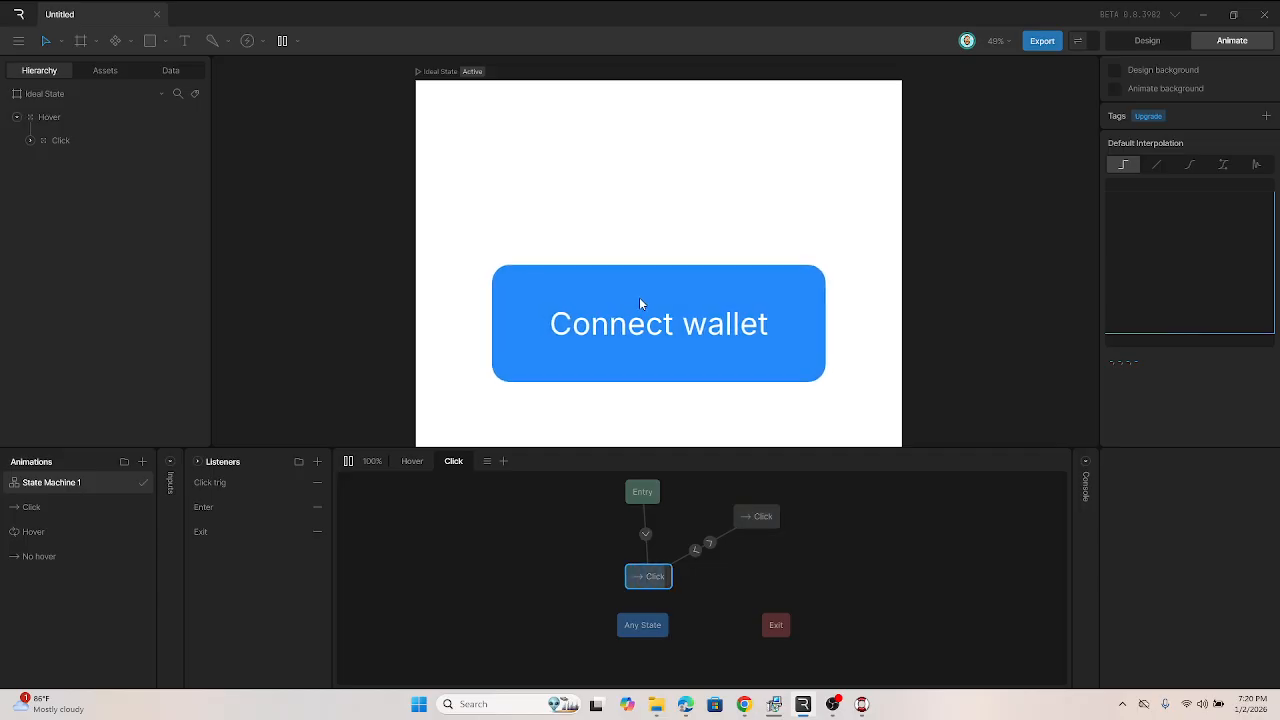
click(661, 314)
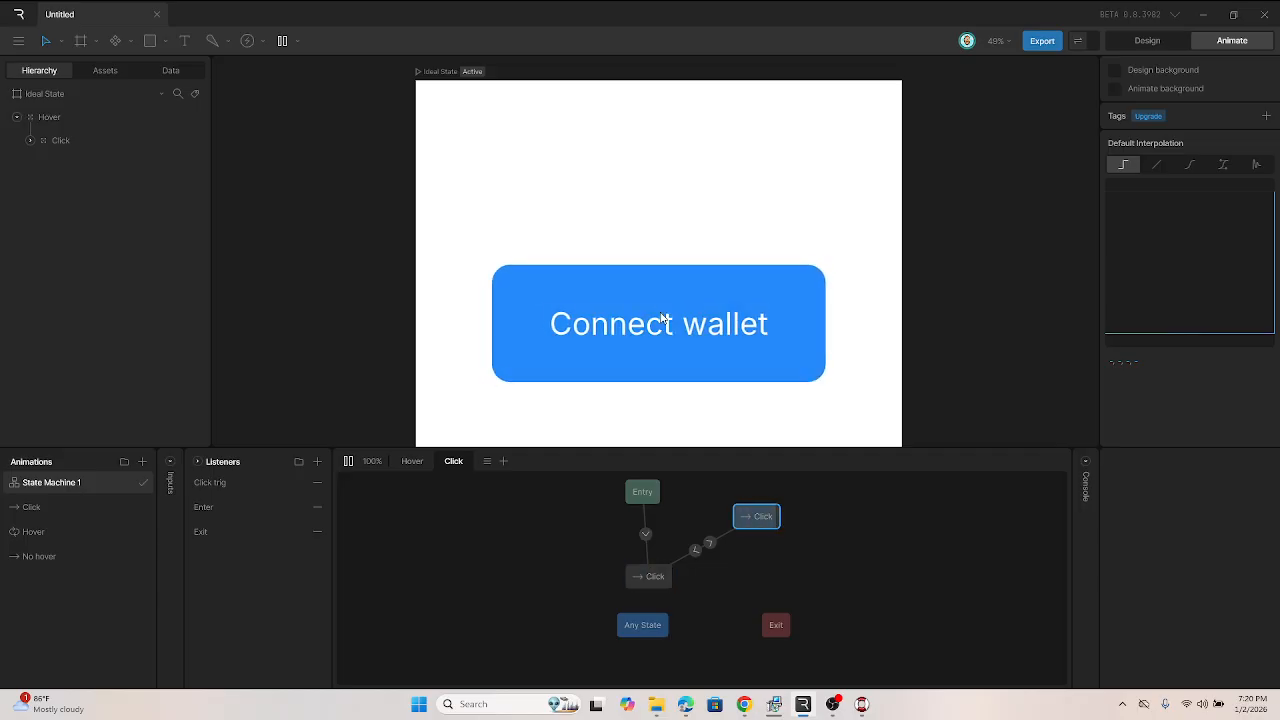
click(661, 318)
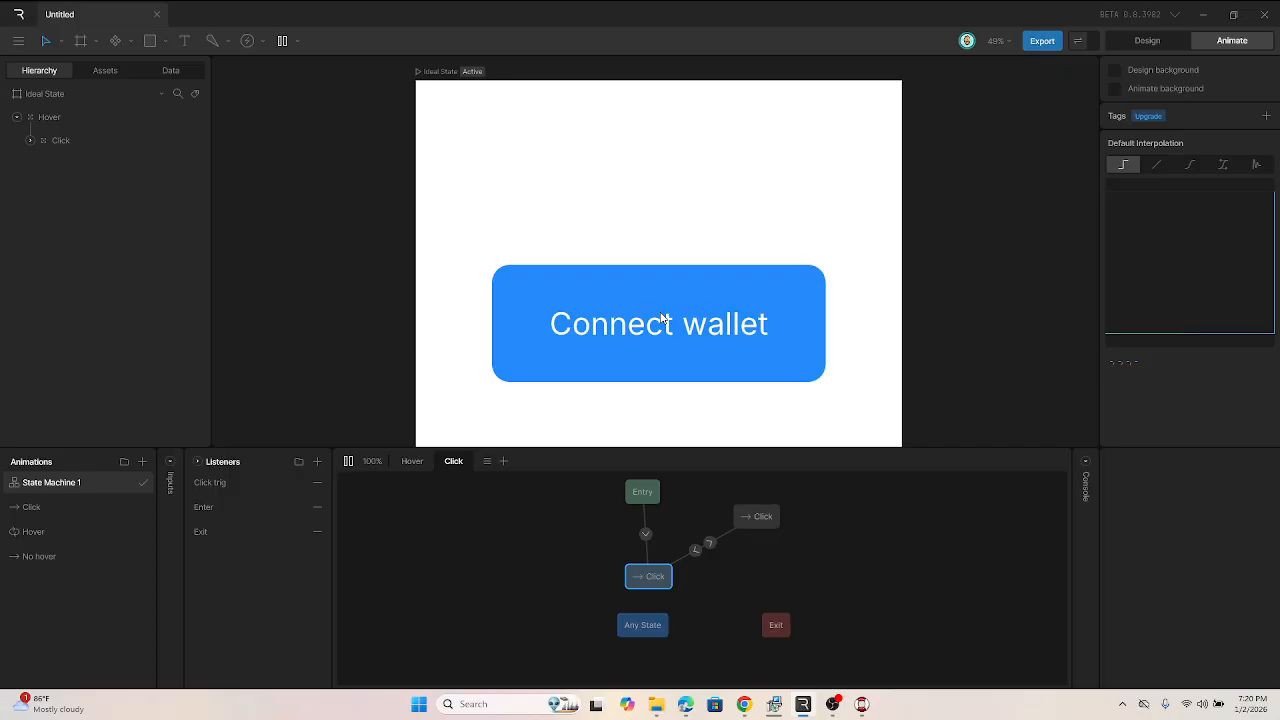
click(689, 326)
click(690, 327)
click(691, 328)
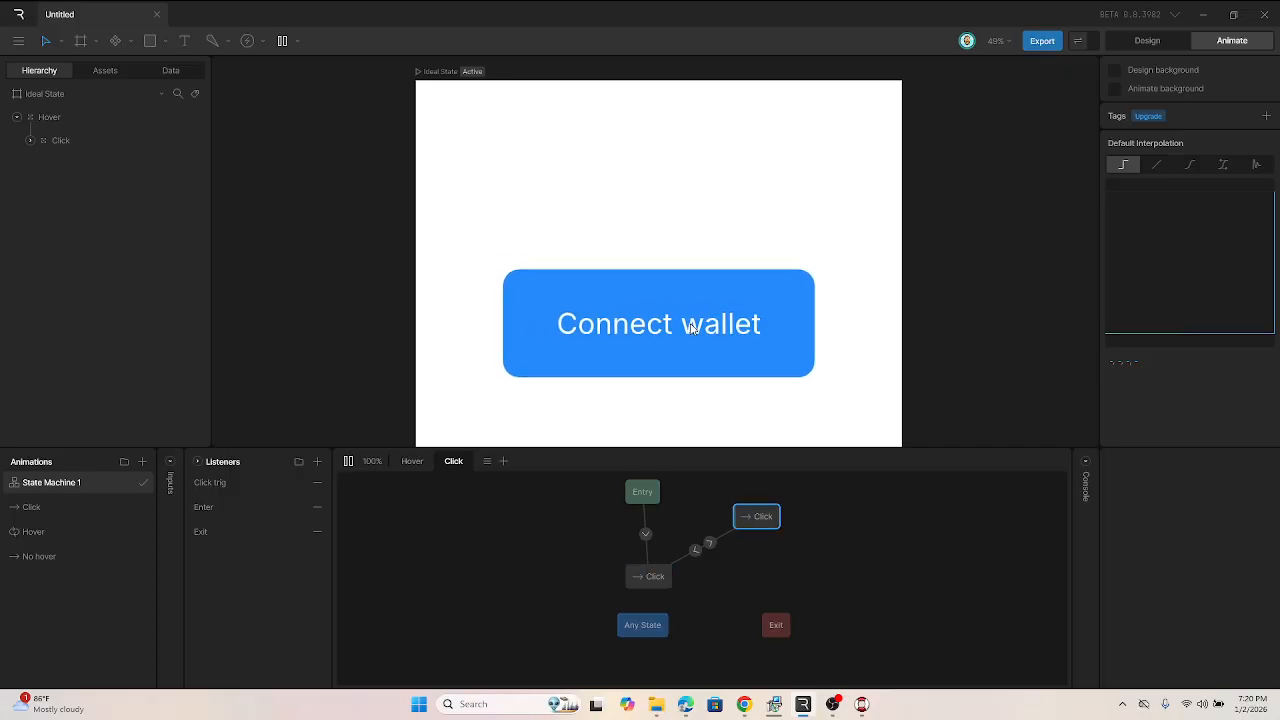
click(690, 327)
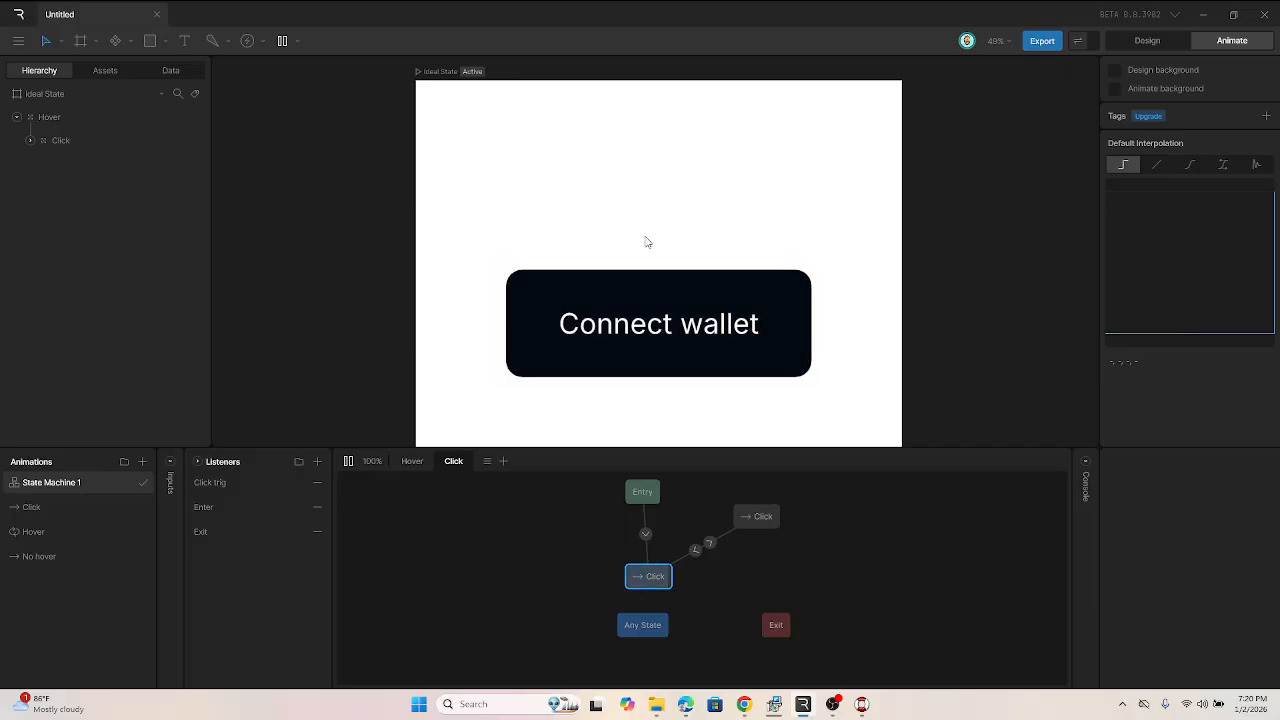
click(669, 325)
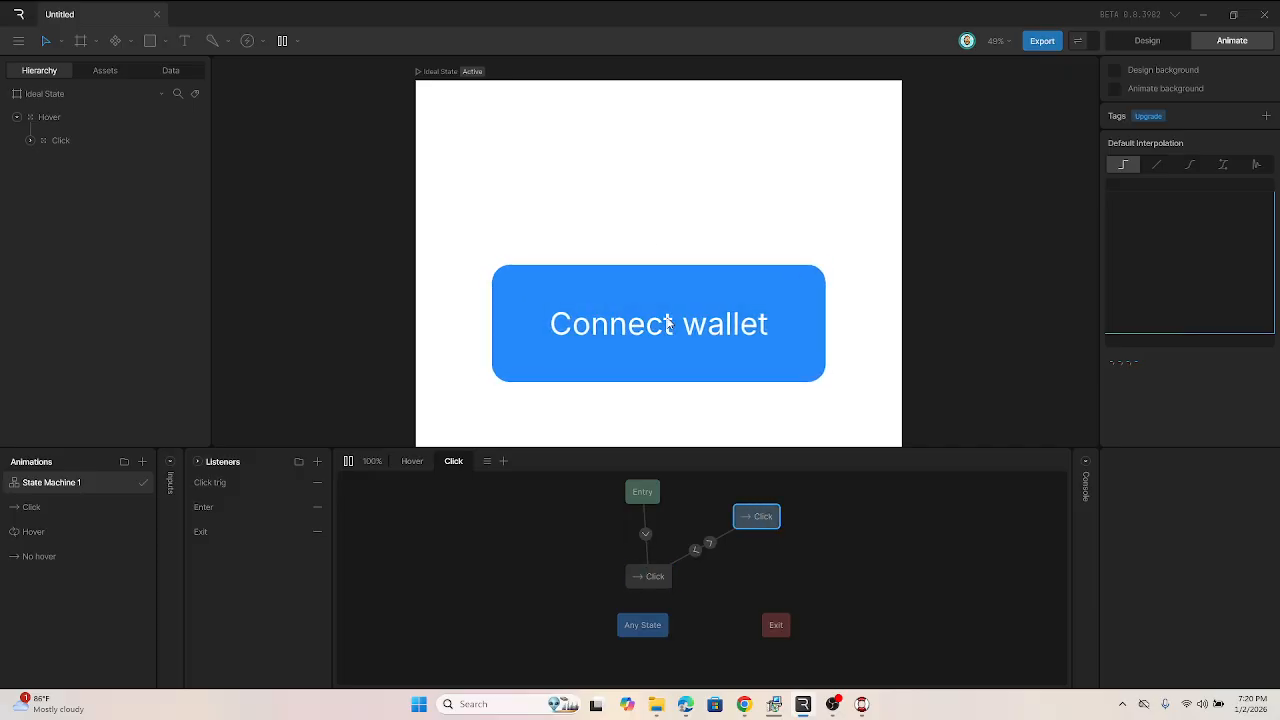
click(669, 325)
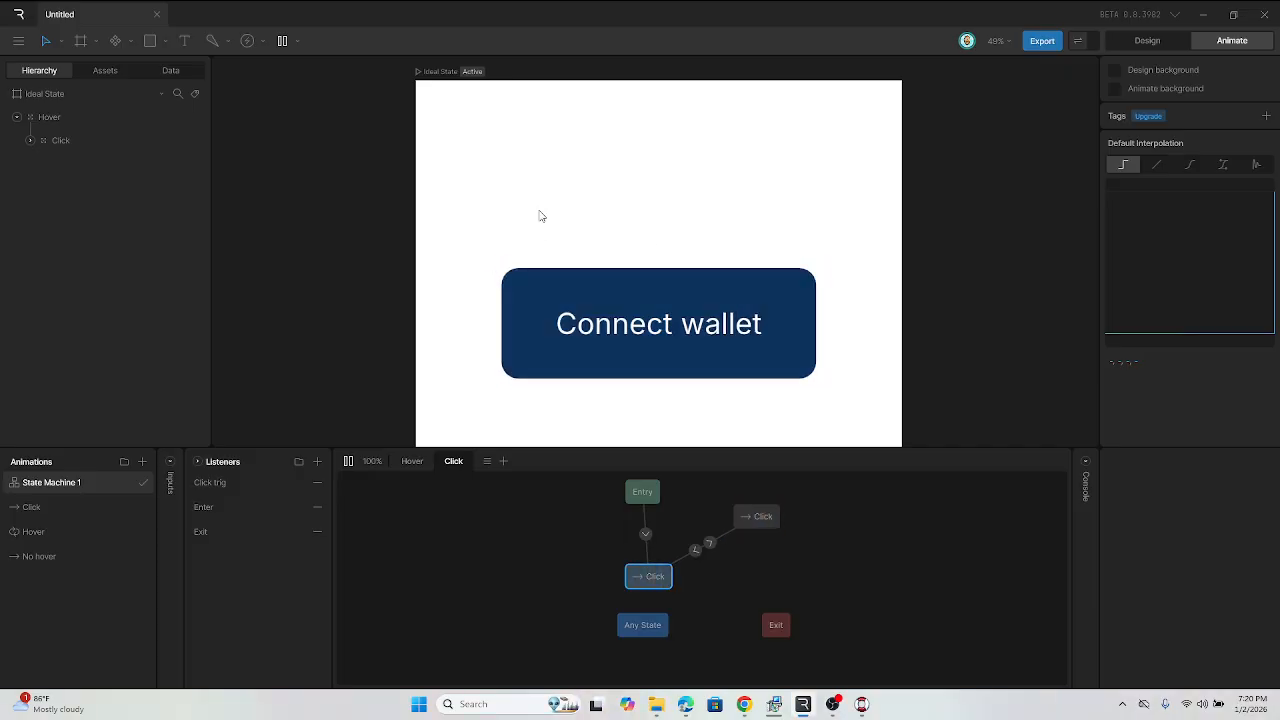
click(559, 290)
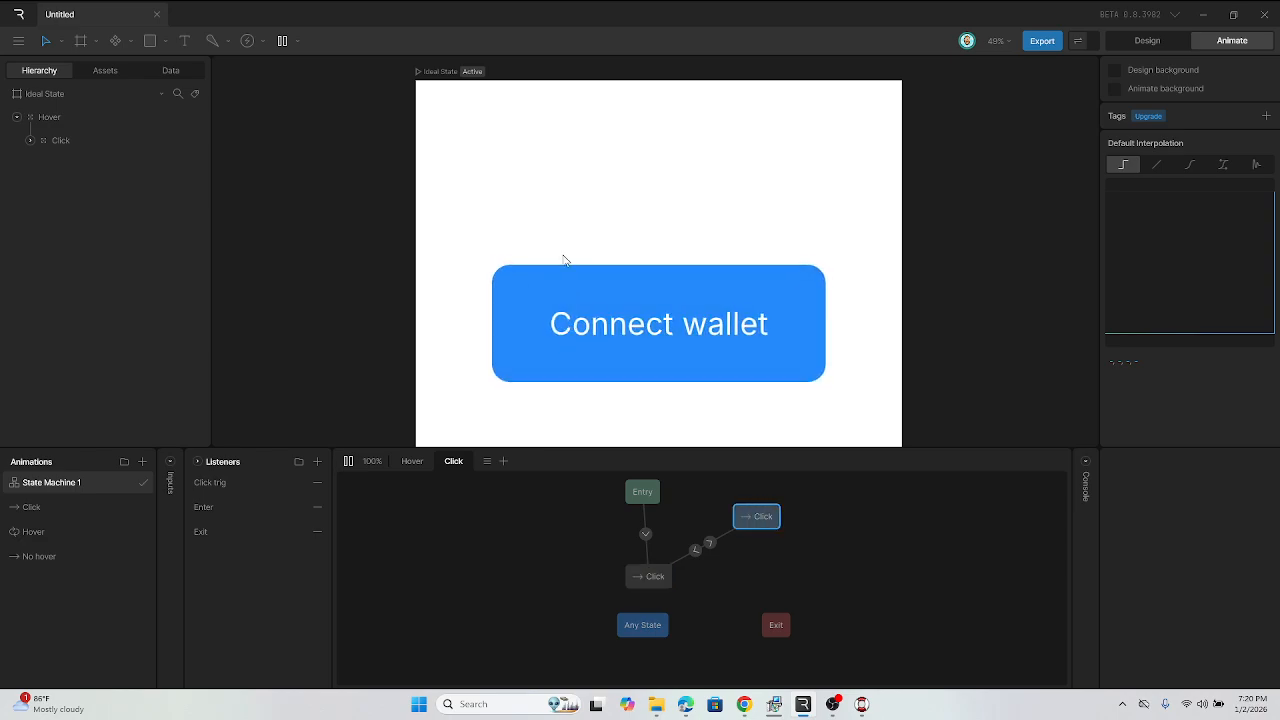
click(576, 331)
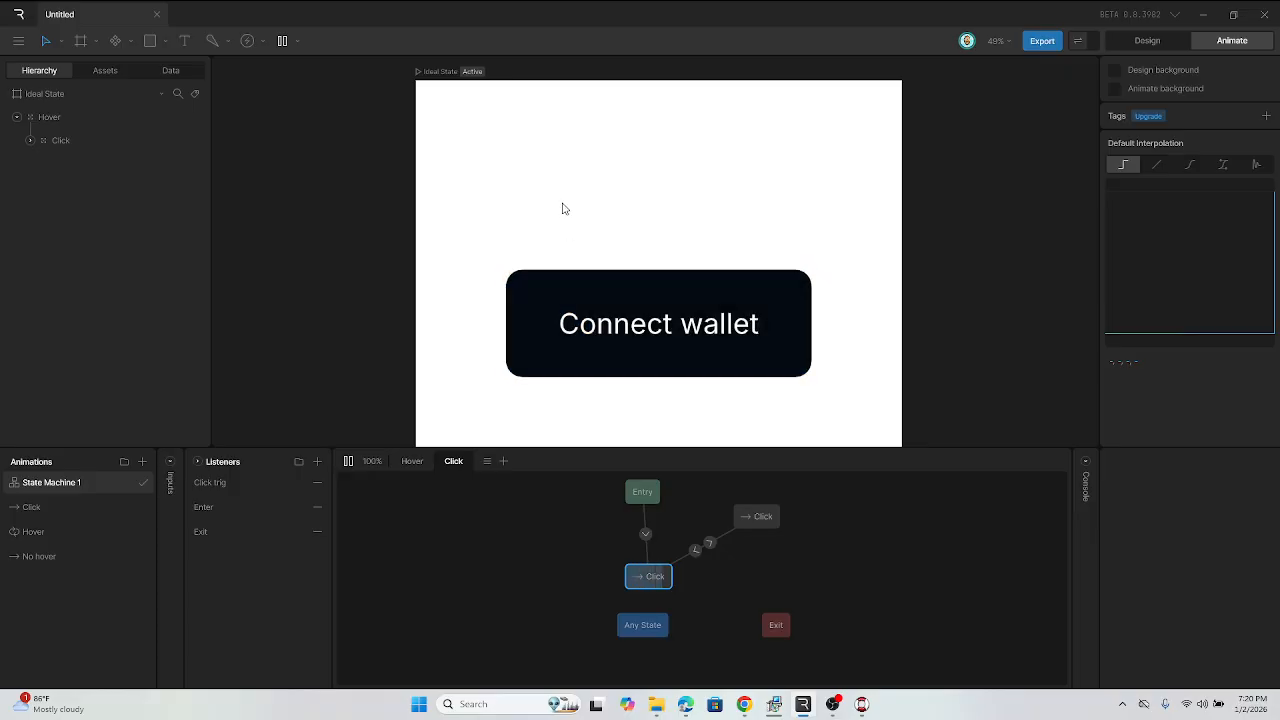
click(595, 317)
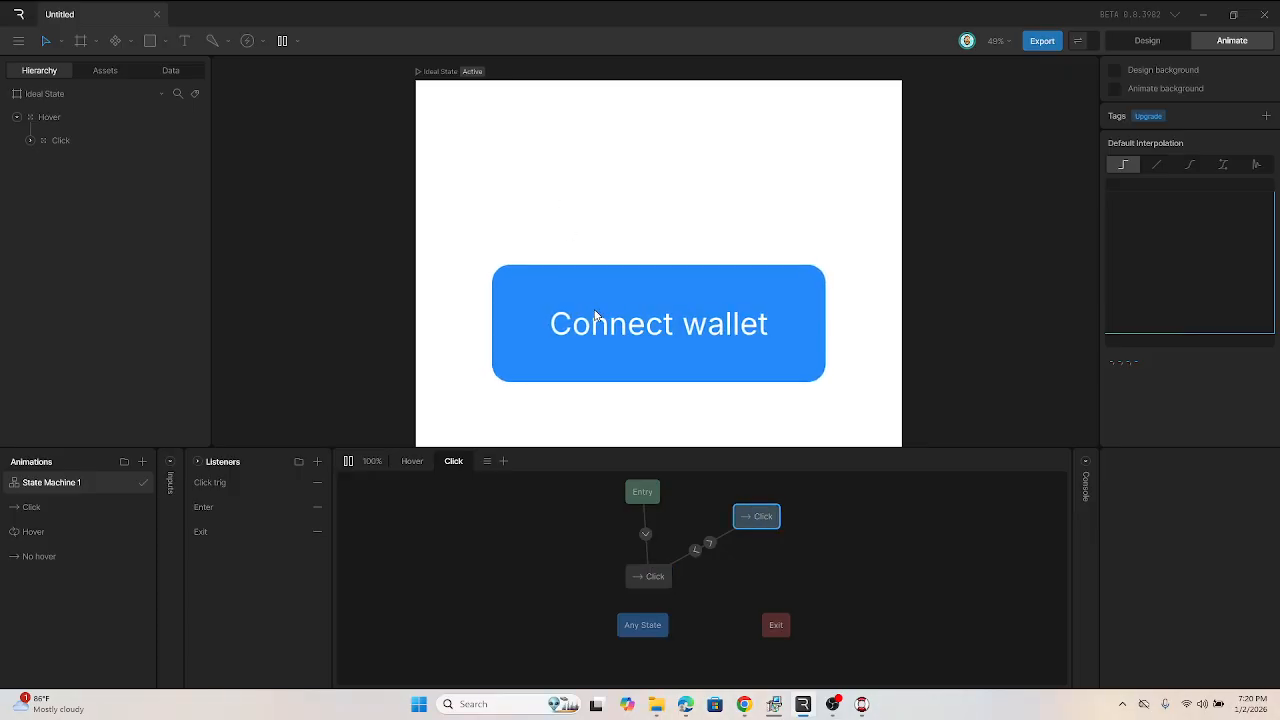
click(565, 317)
click(565, 317)
click(565, 317)
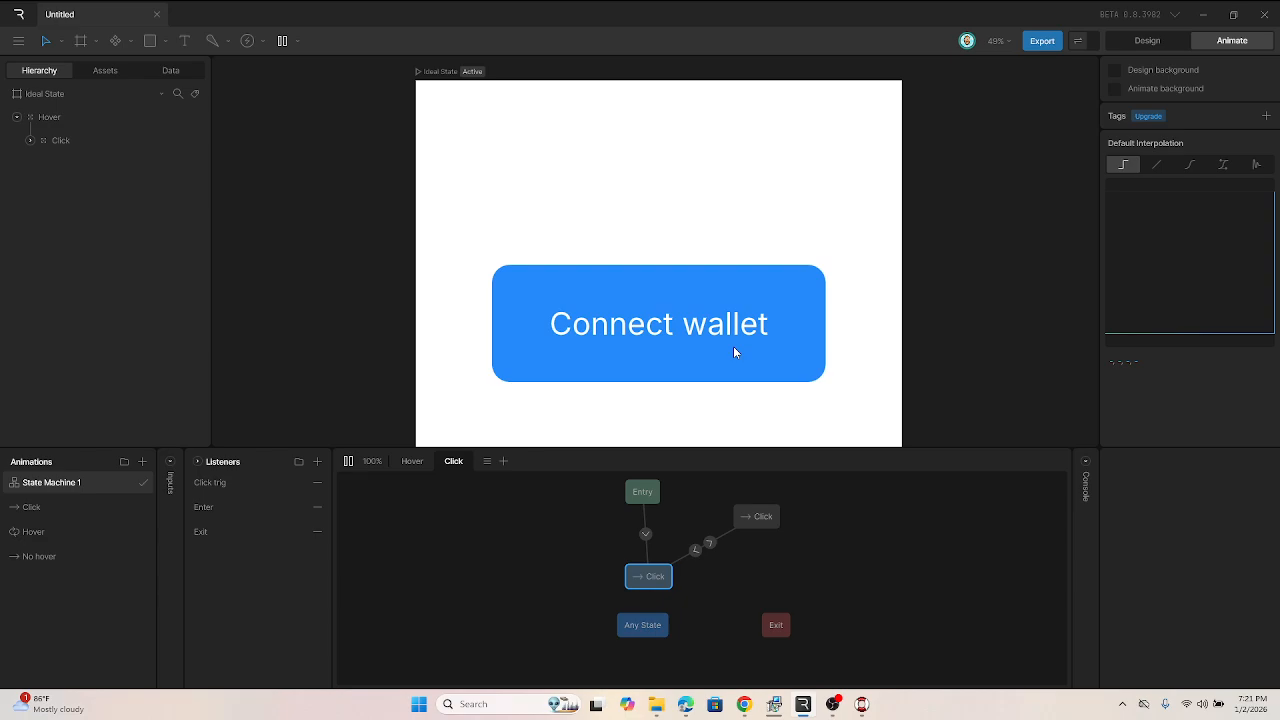
click(700, 333)
click(684, 356)
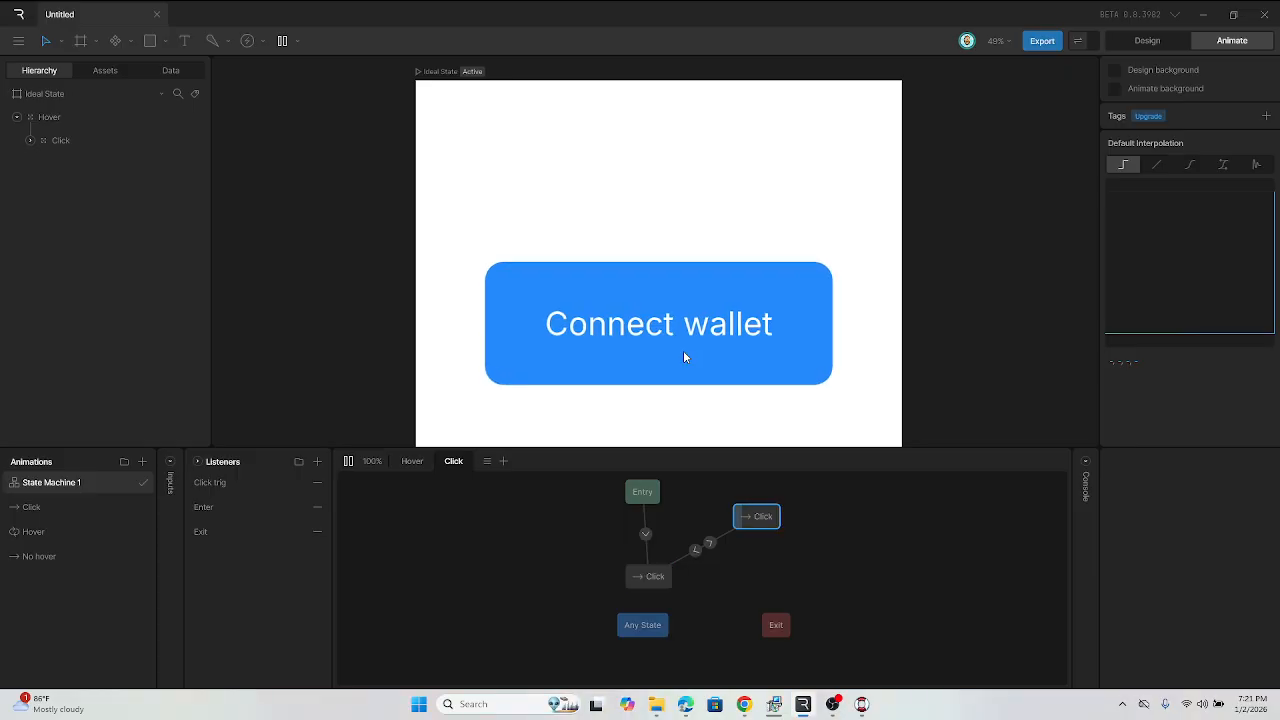
click(684, 356)
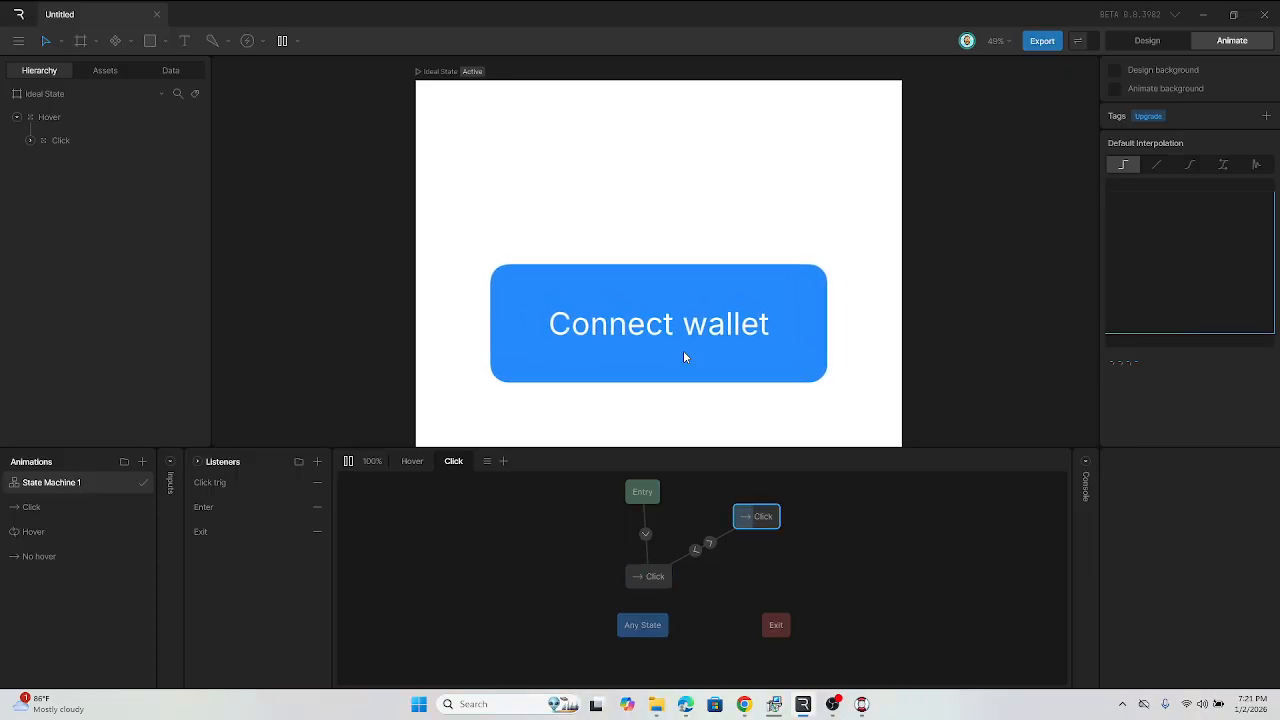
click(684, 353)
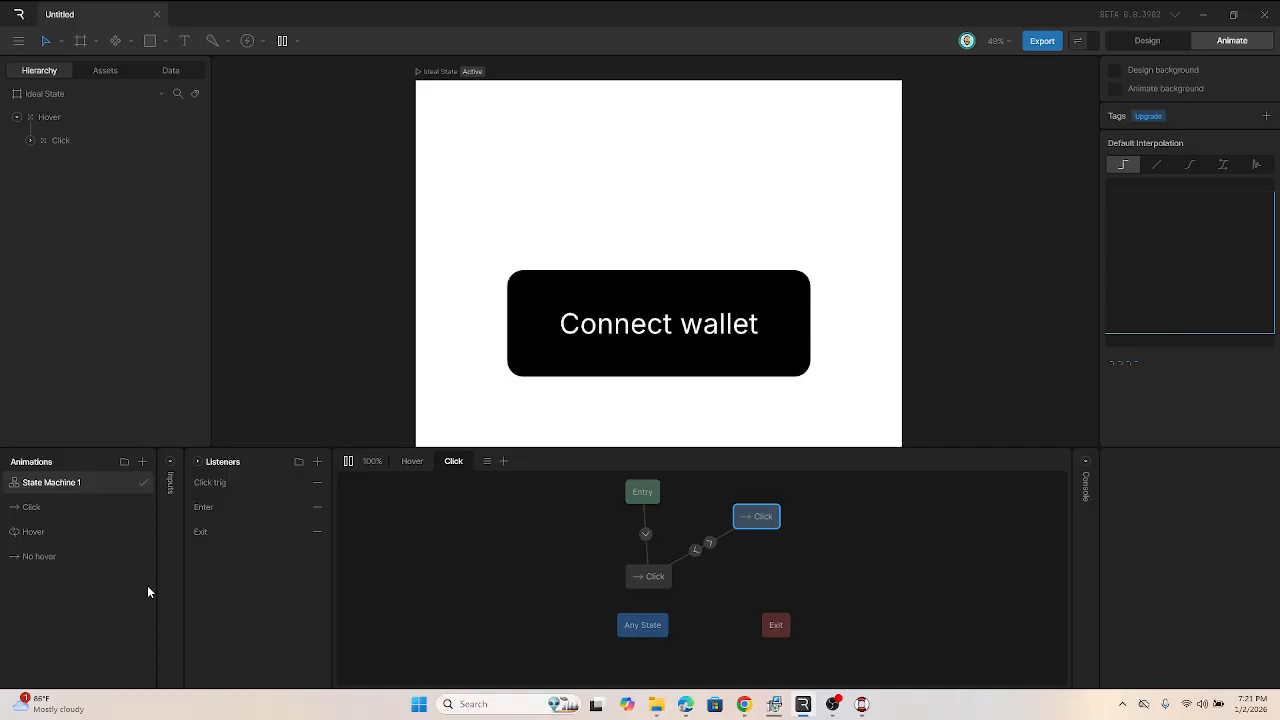
Step: Open the No hover, Hover and Click animations and play back the Click animation from its start
click(82, 567)
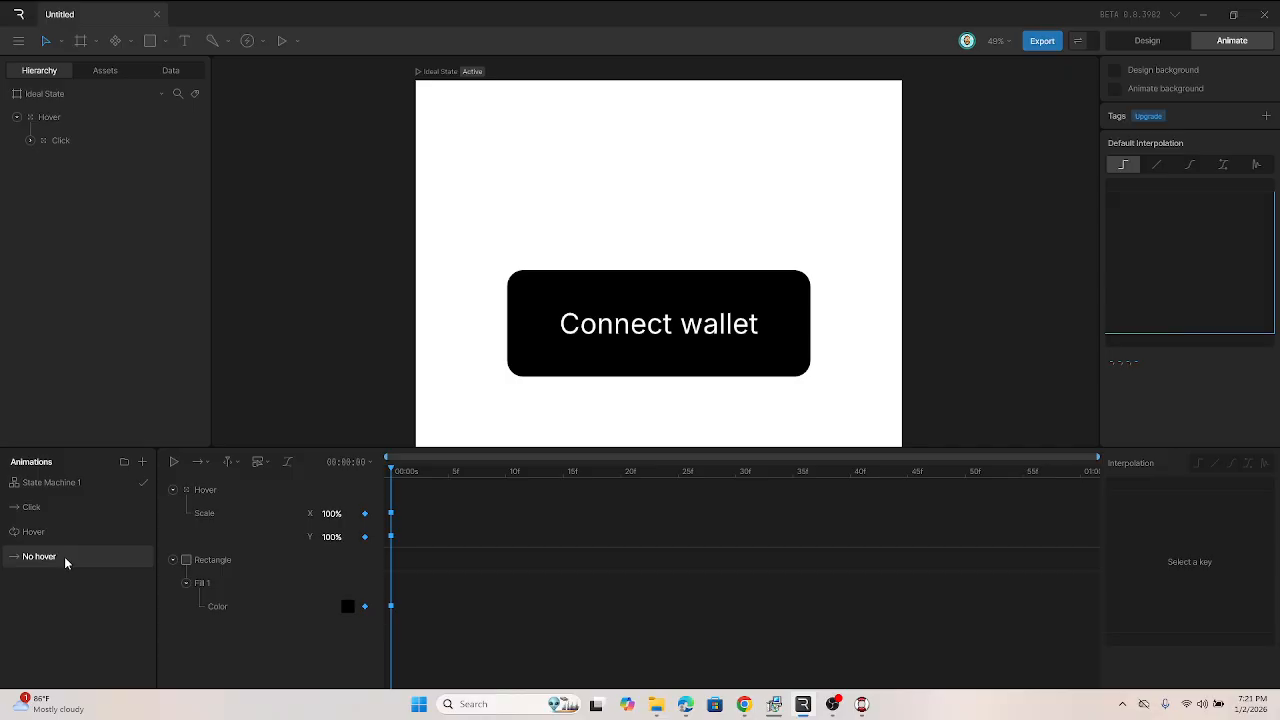
click(47, 537)
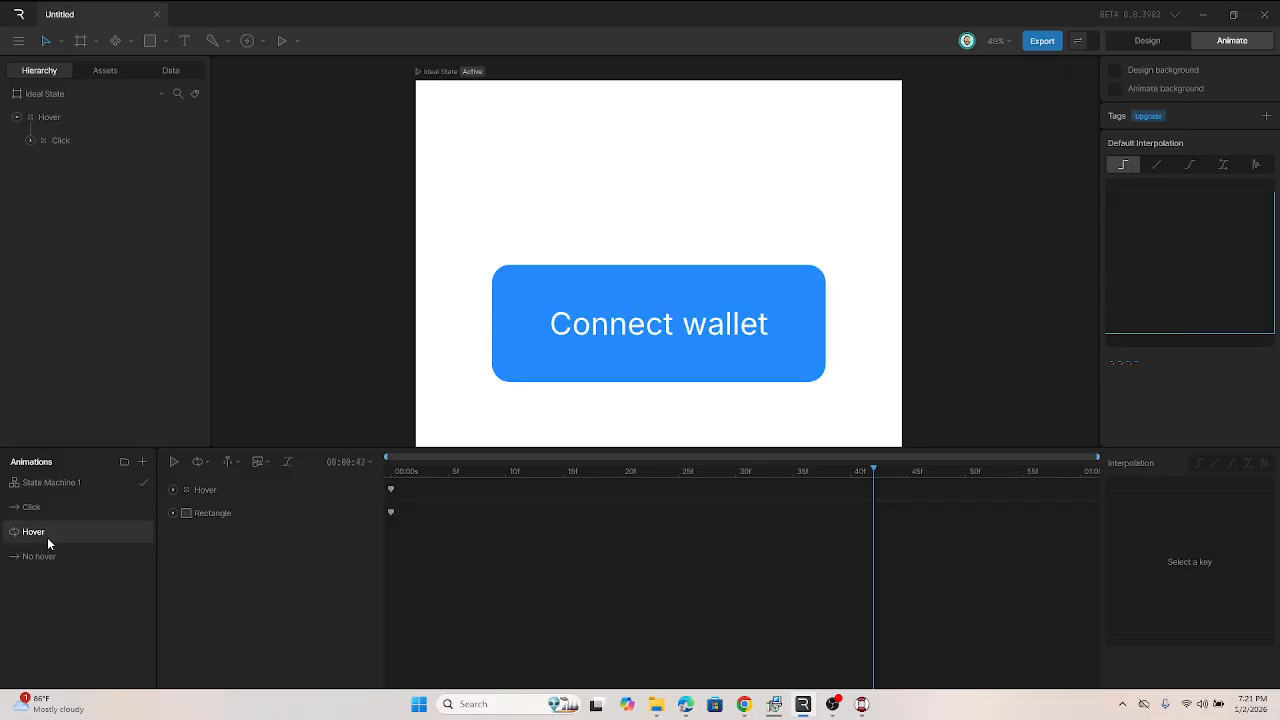
click(50, 512)
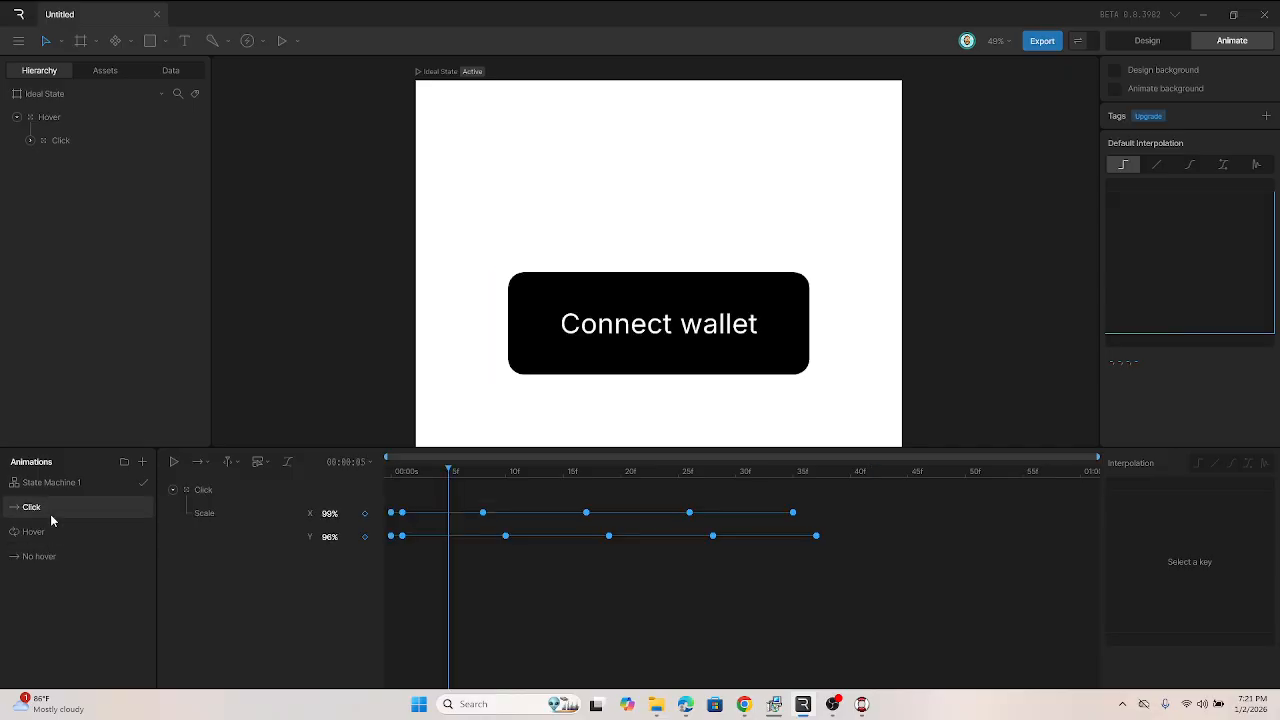
click(391, 469)
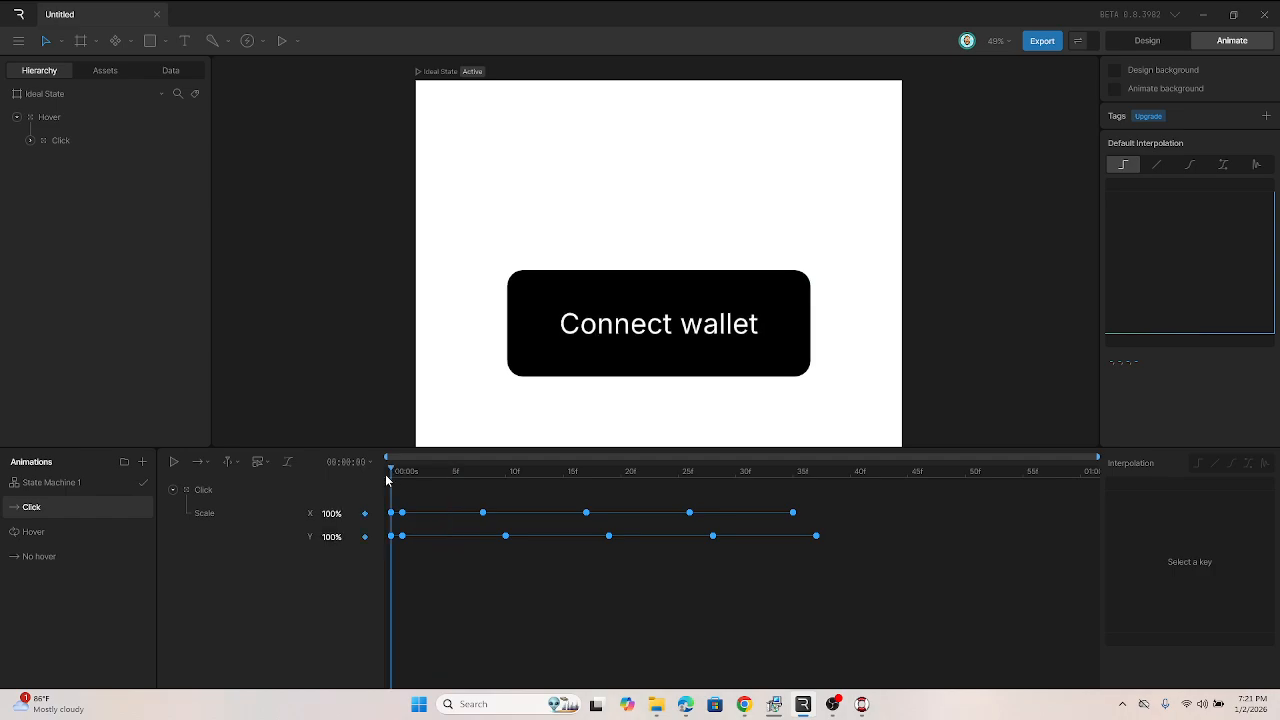
key(space)
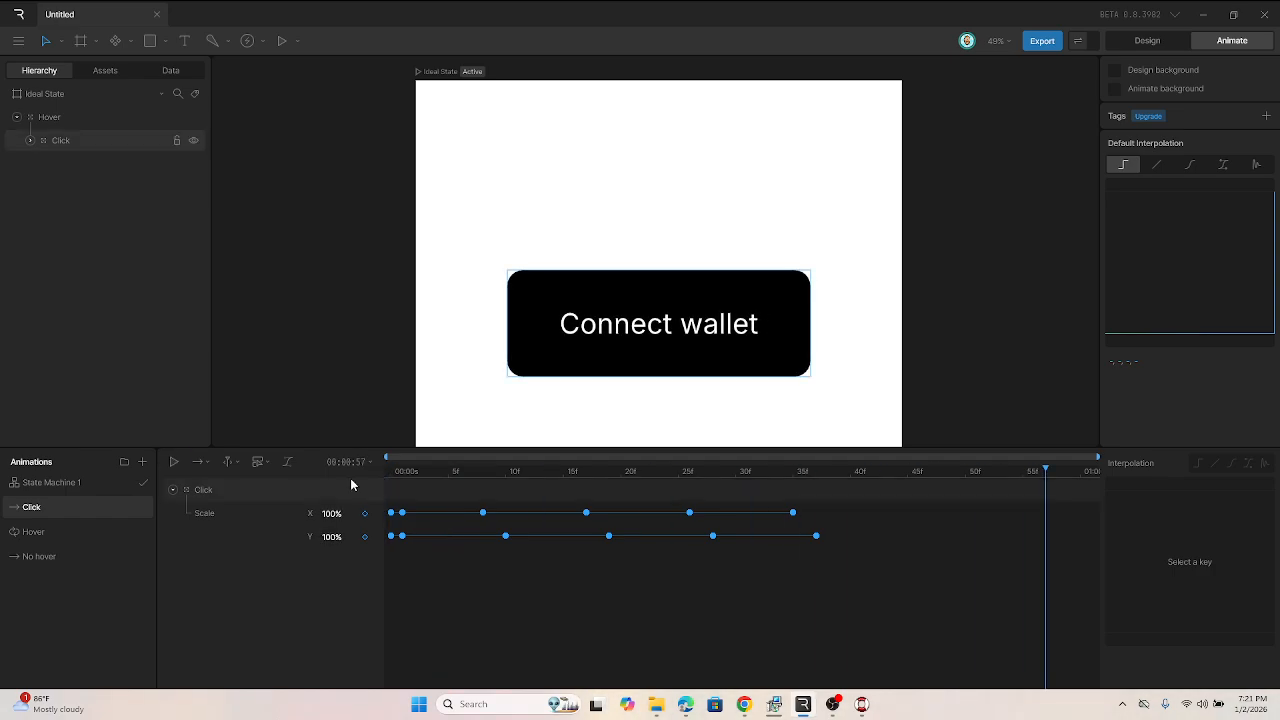
Step: In the Hover animation at frame 0, select the button group and key its 248AFC fill color
click(85, 534)
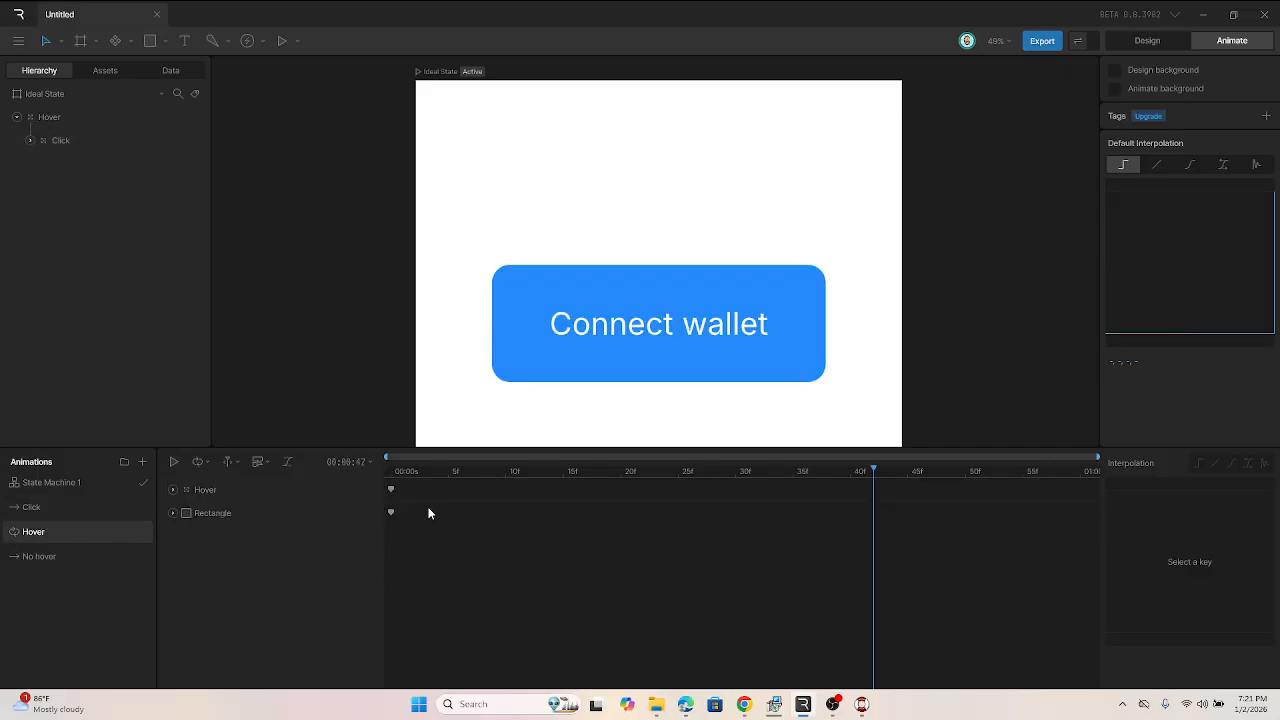
click(390, 476)
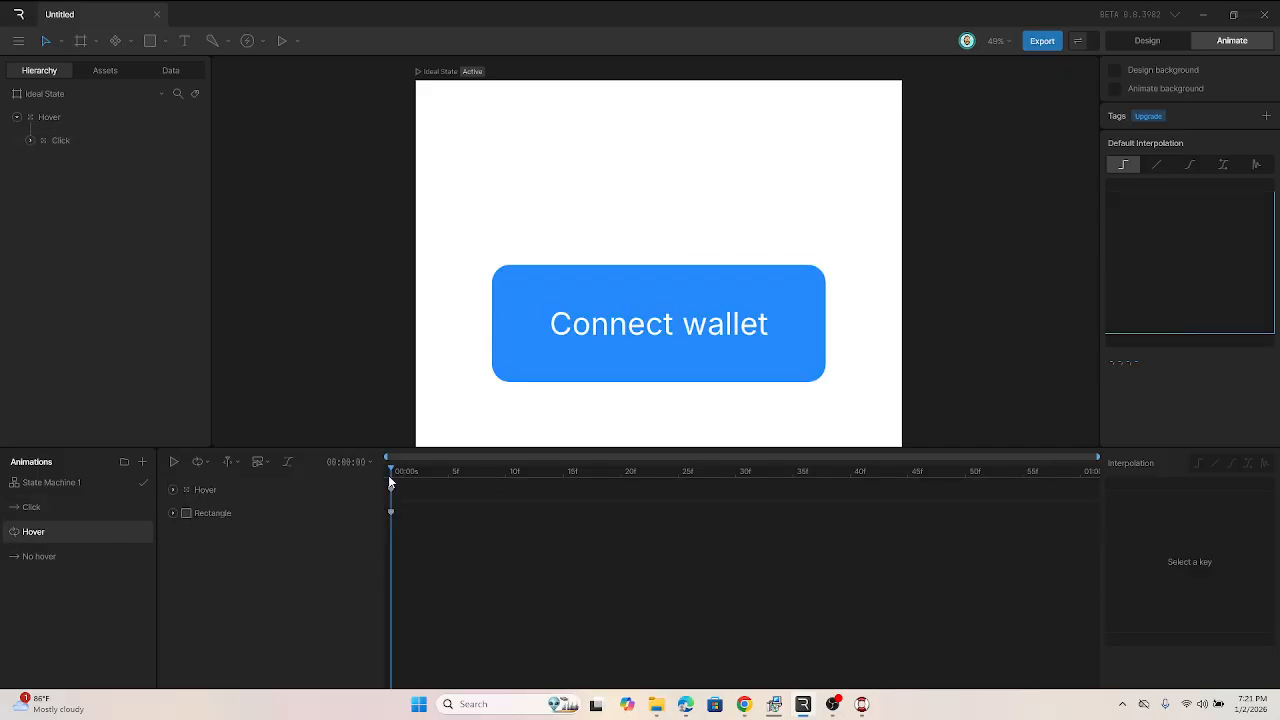
click(551, 373)
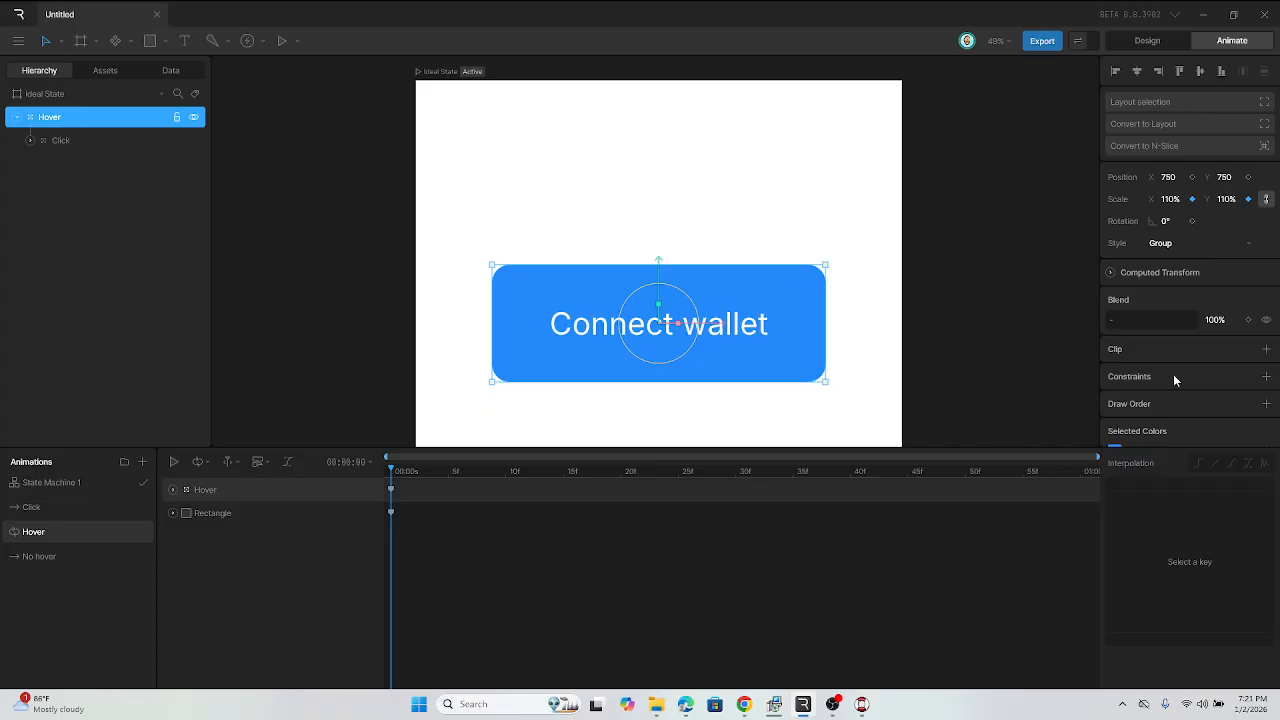
scroll(1173, 374, down, 1)
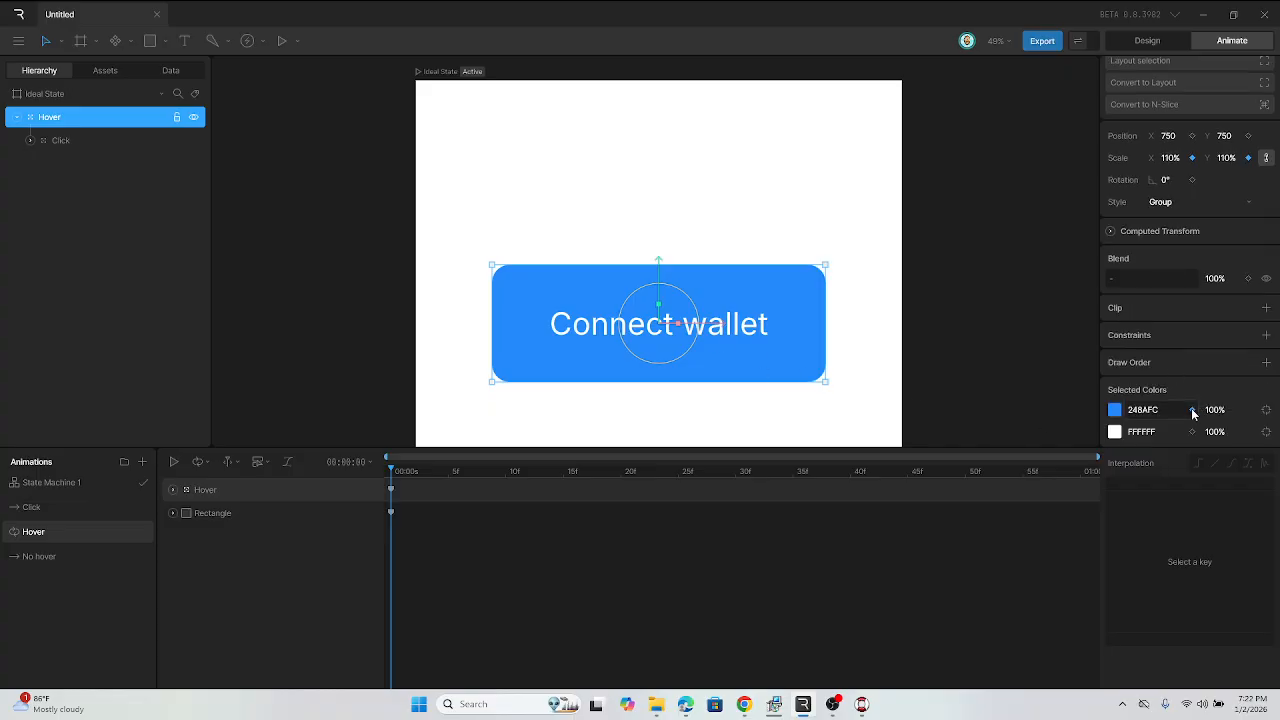
click(1192, 410)
scroll(1202, 385, up, 1)
scroll(1203, 389, down, 1)
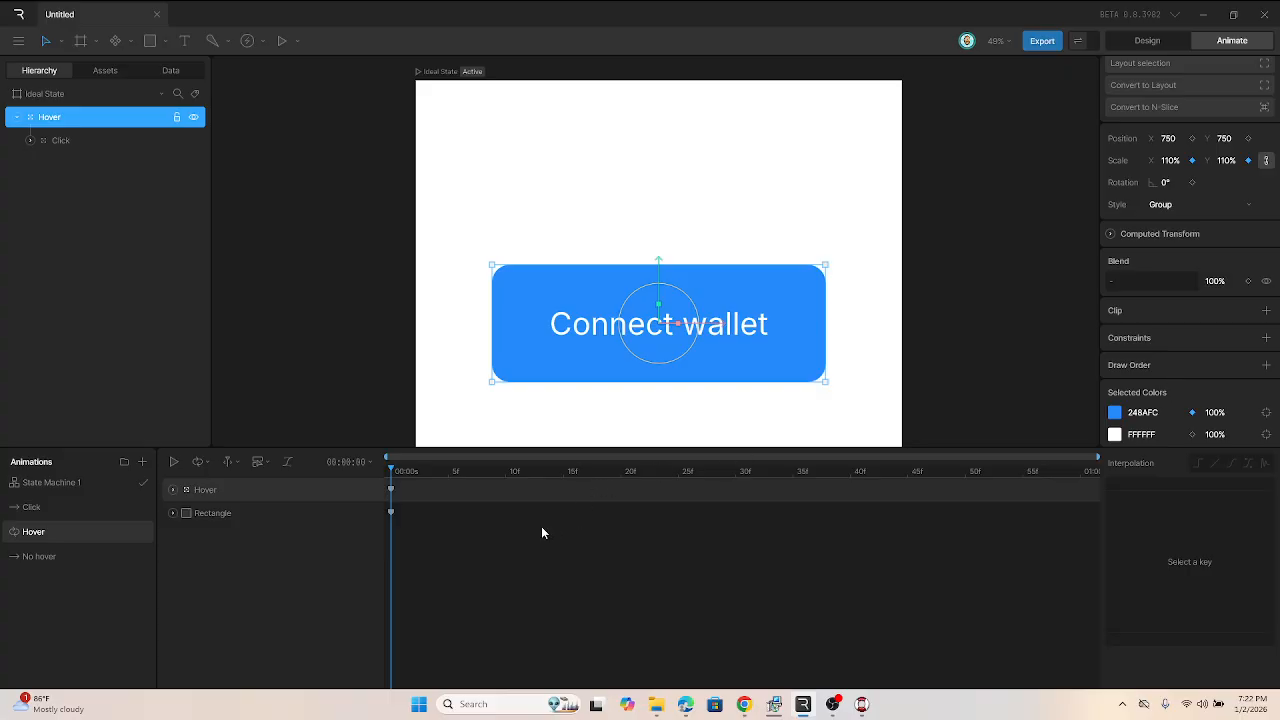
Step: Review the No hover and Hover animations, then play back the Click animation
click(82, 558)
click(52, 533)
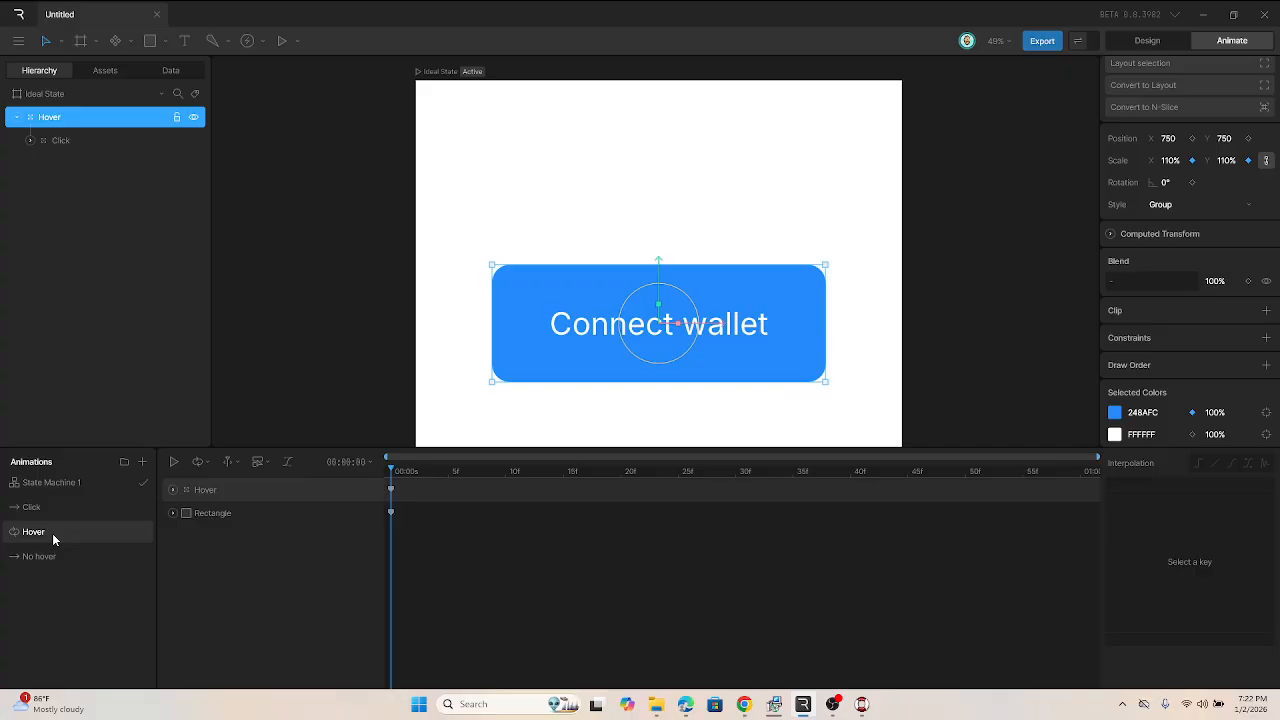
click(51, 555)
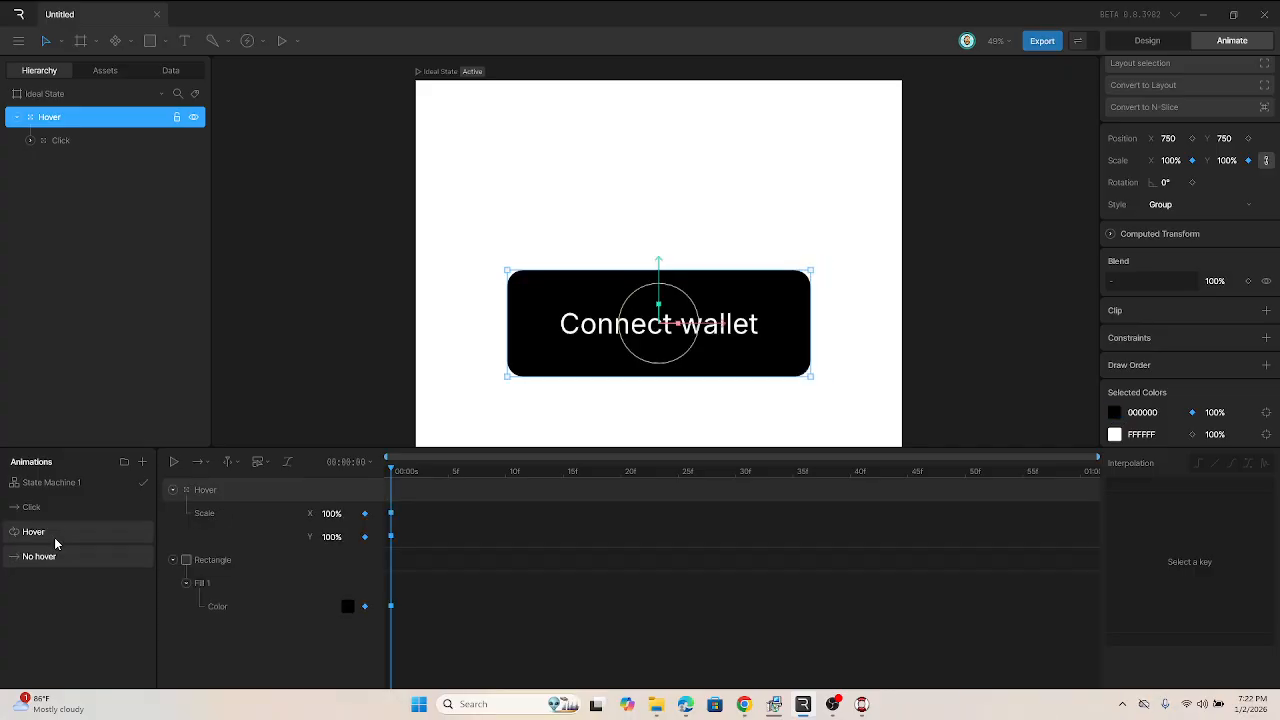
click(57, 505)
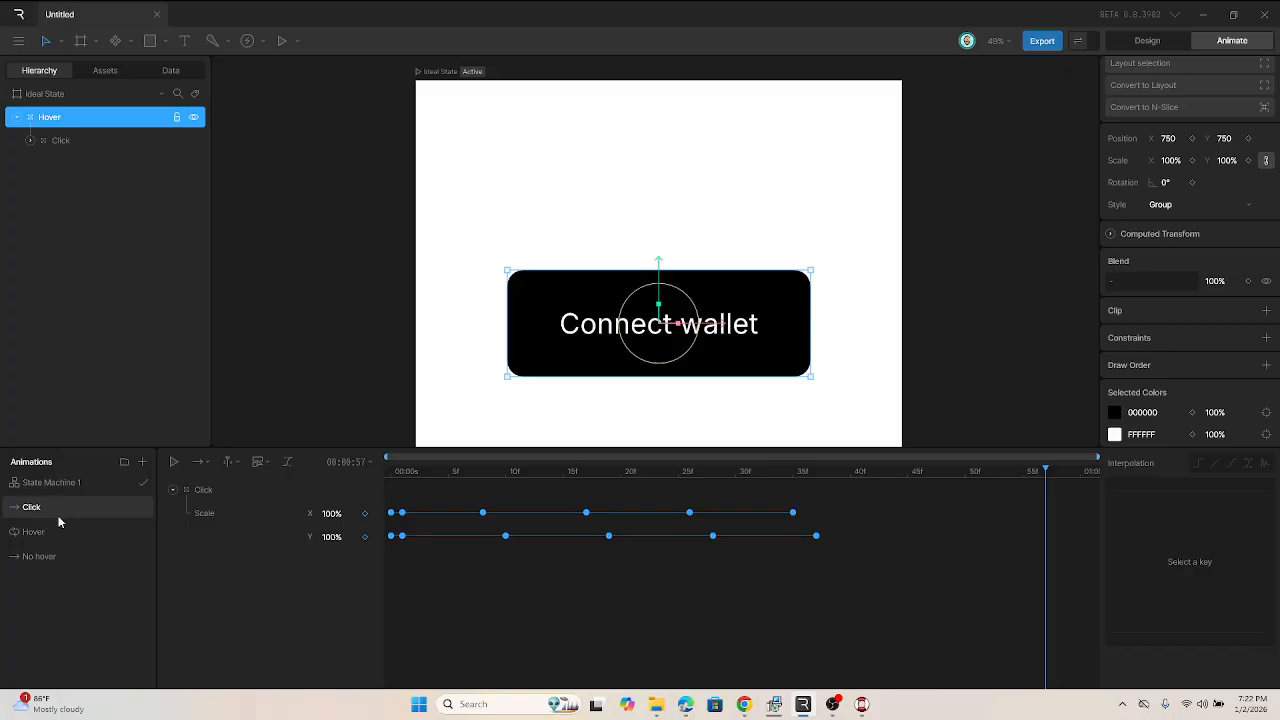
key(space)
key(space)
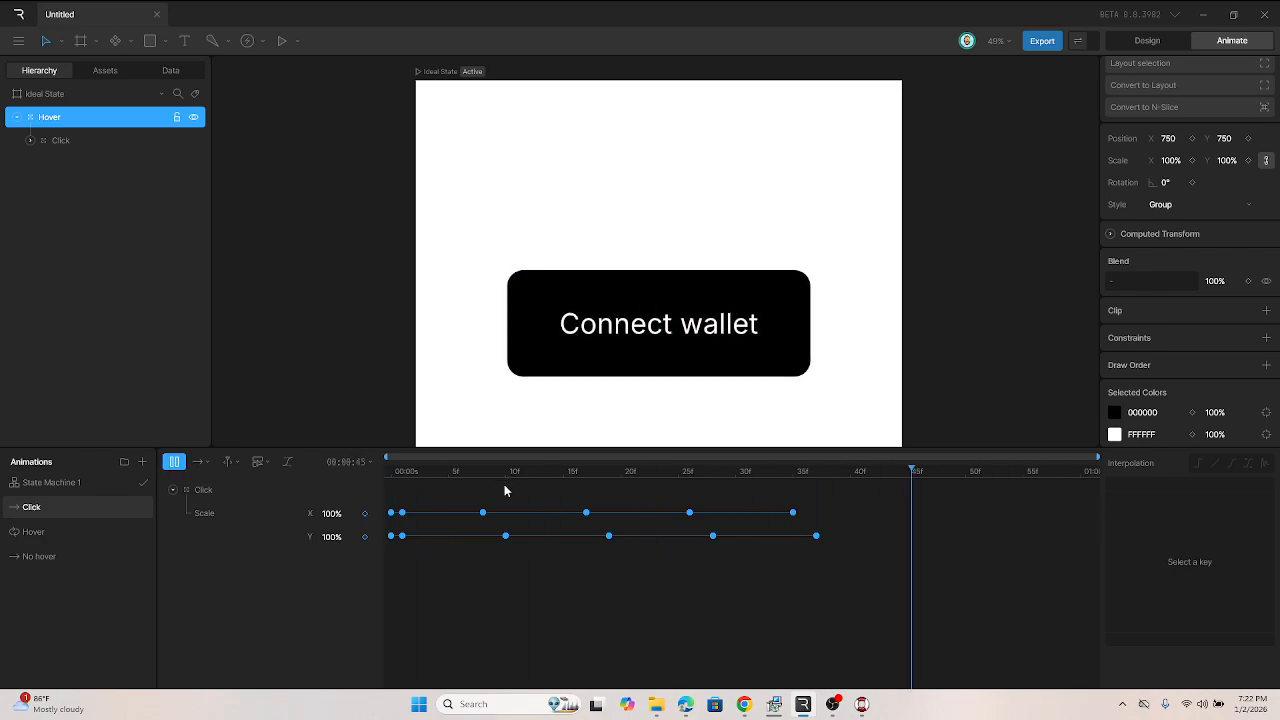
key(space)
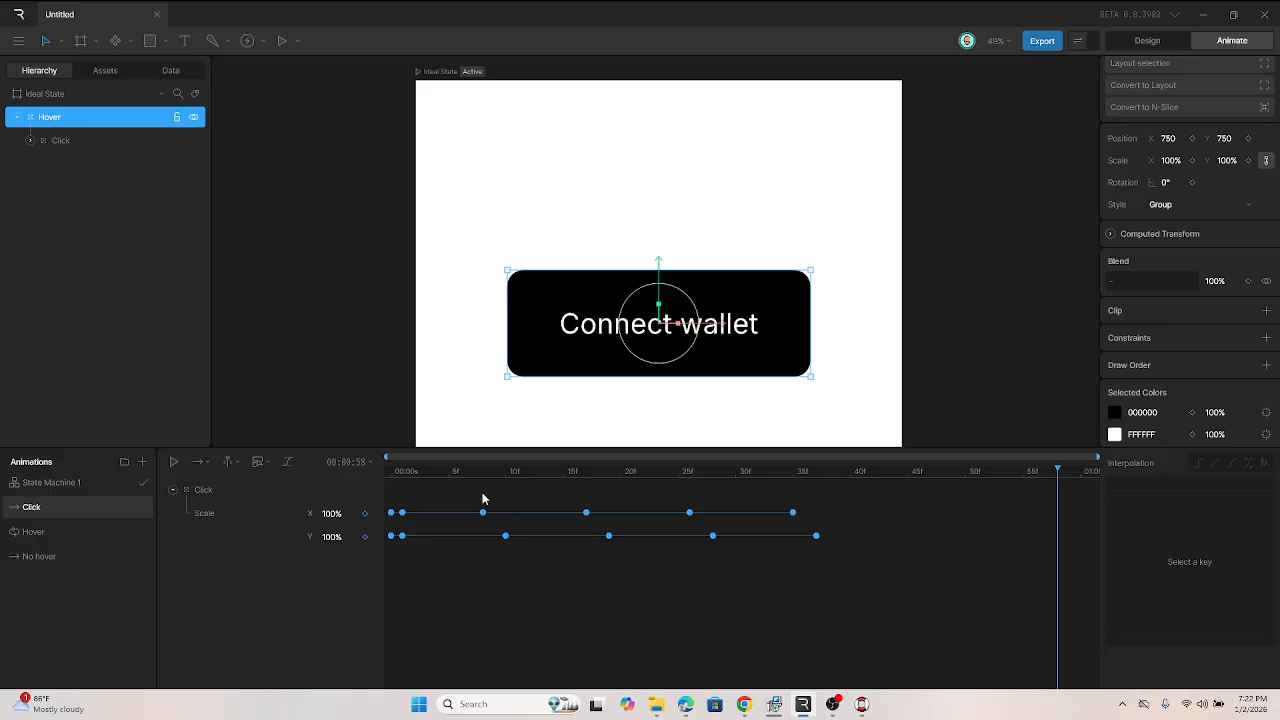
Step: Open State Machine 1, add Hover and Click animation states to the graph, and select both new states
click(87, 482)
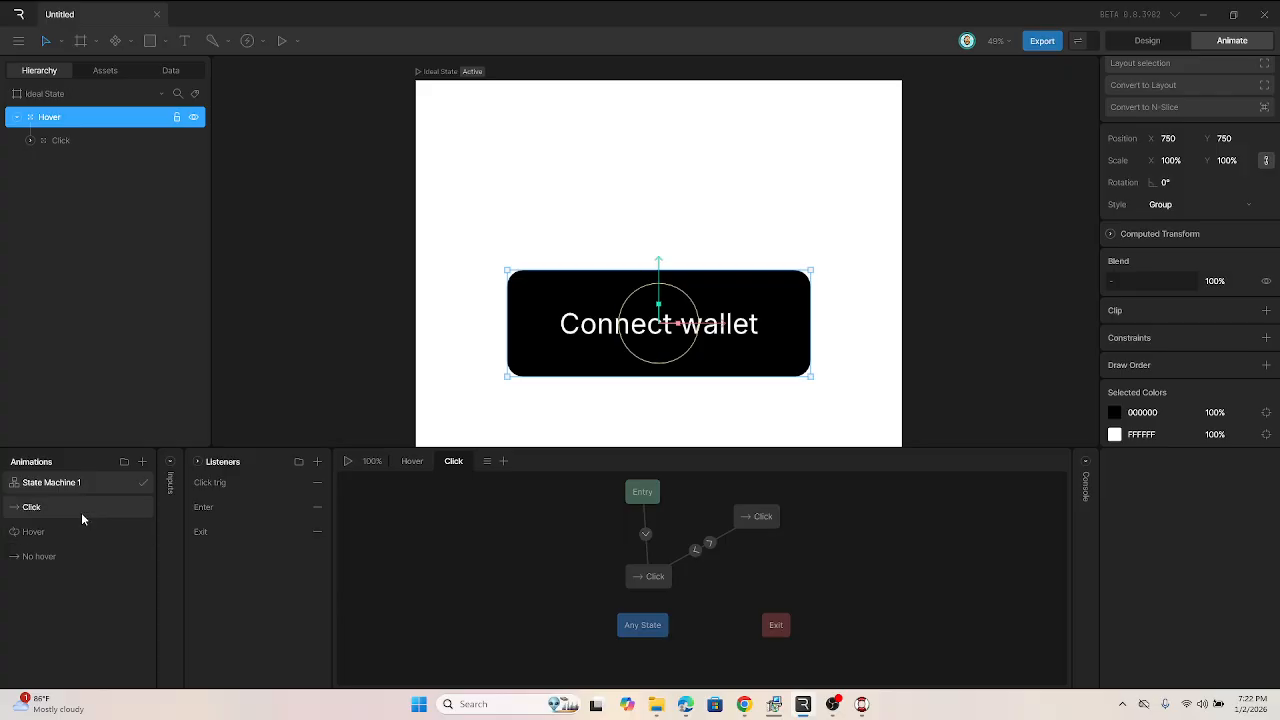
drag(81, 510, 481, 523)
key(Delete)
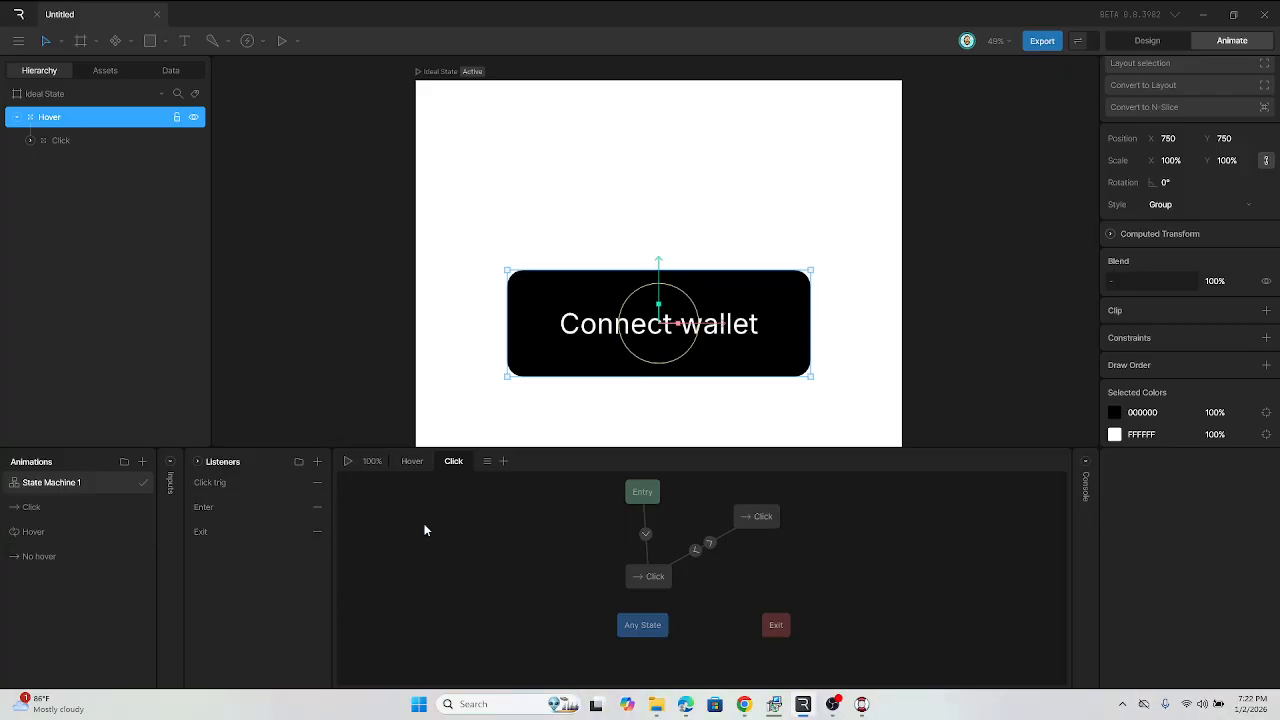
drag(40, 532, 479, 544)
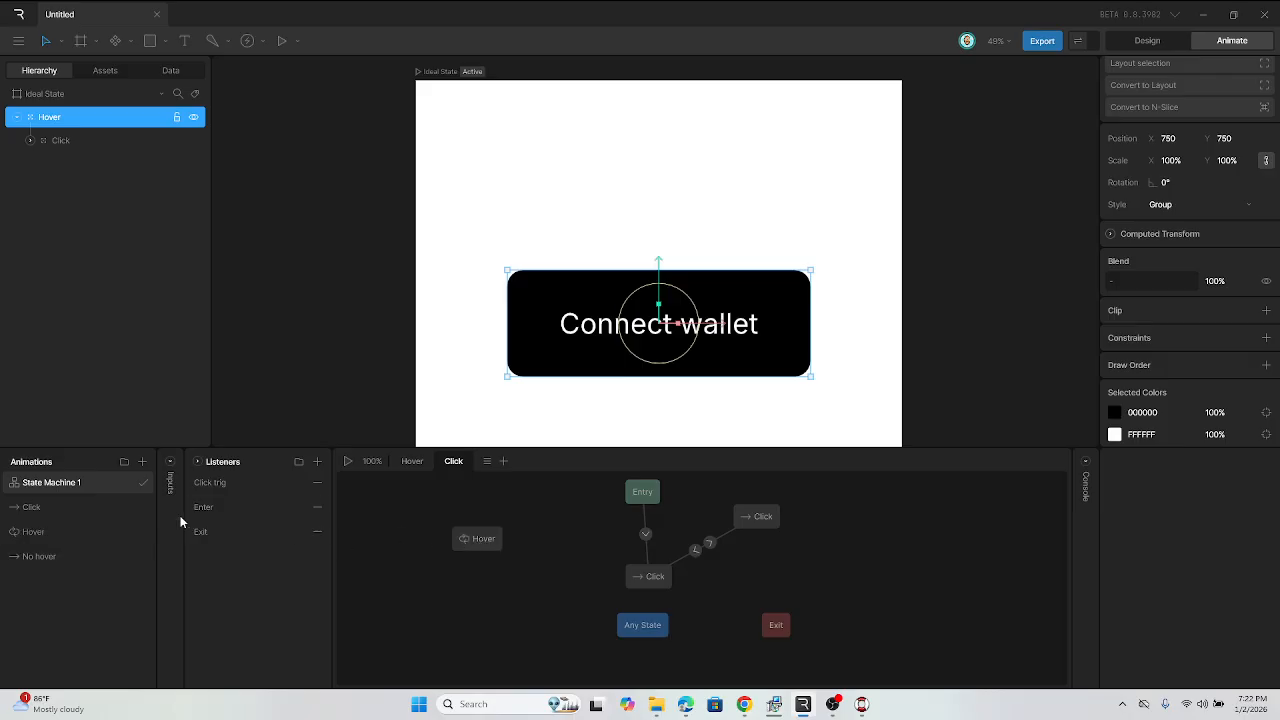
drag(65, 512, 502, 580)
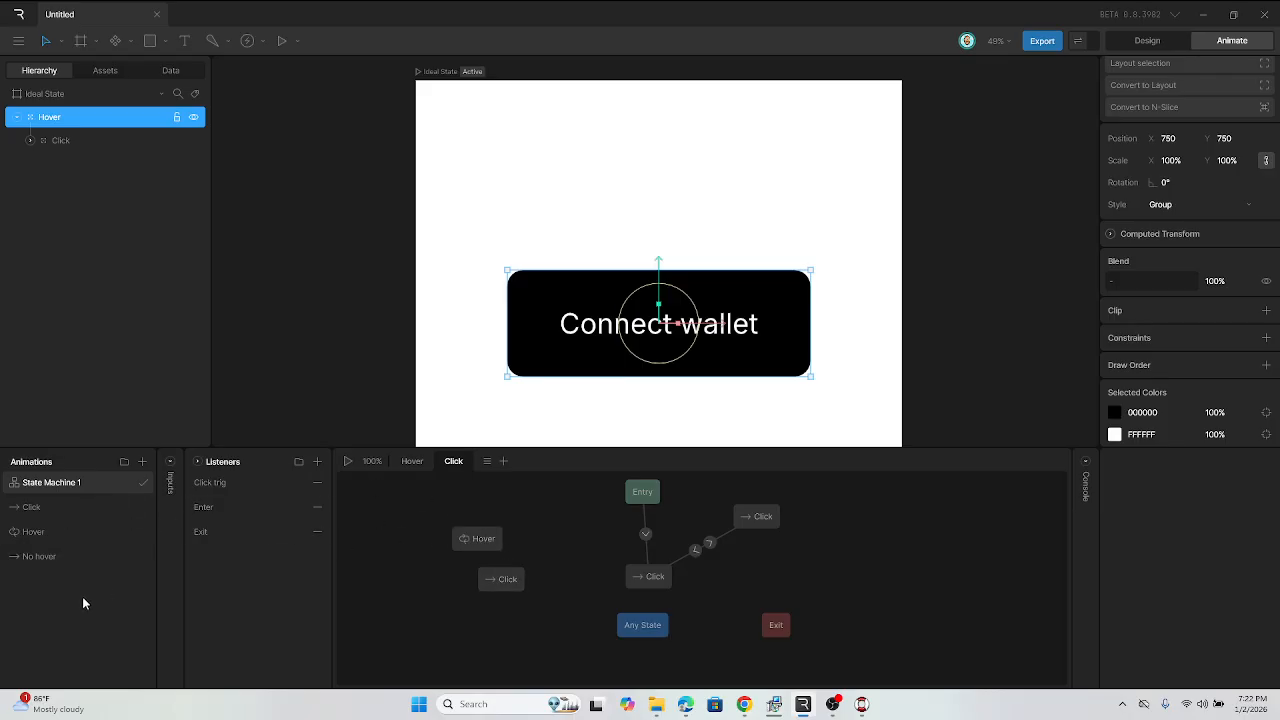
drag(432, 538, 520, 601)
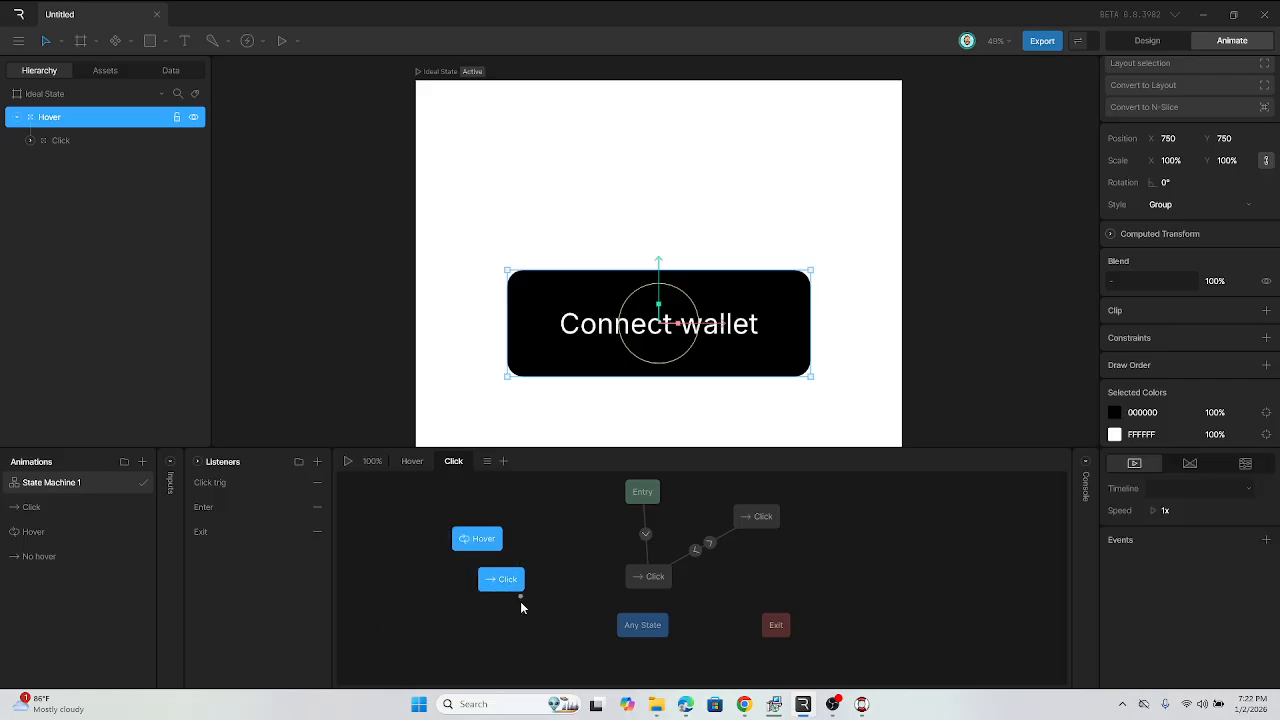
Step: Delete the selected Hover and Click states from the State Machine 1 graph
key(Delete)
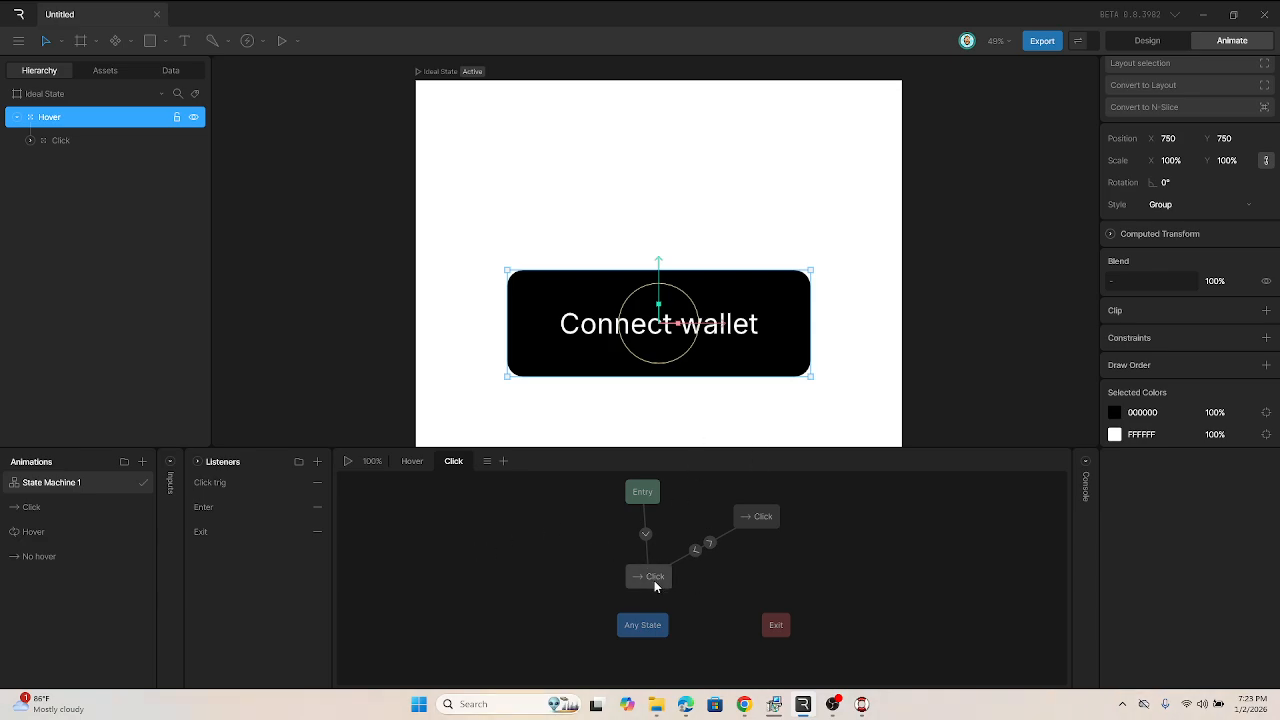
Step: Open and play back the Click animation, then return to State Machine 1
click(72, 517)
key(space)
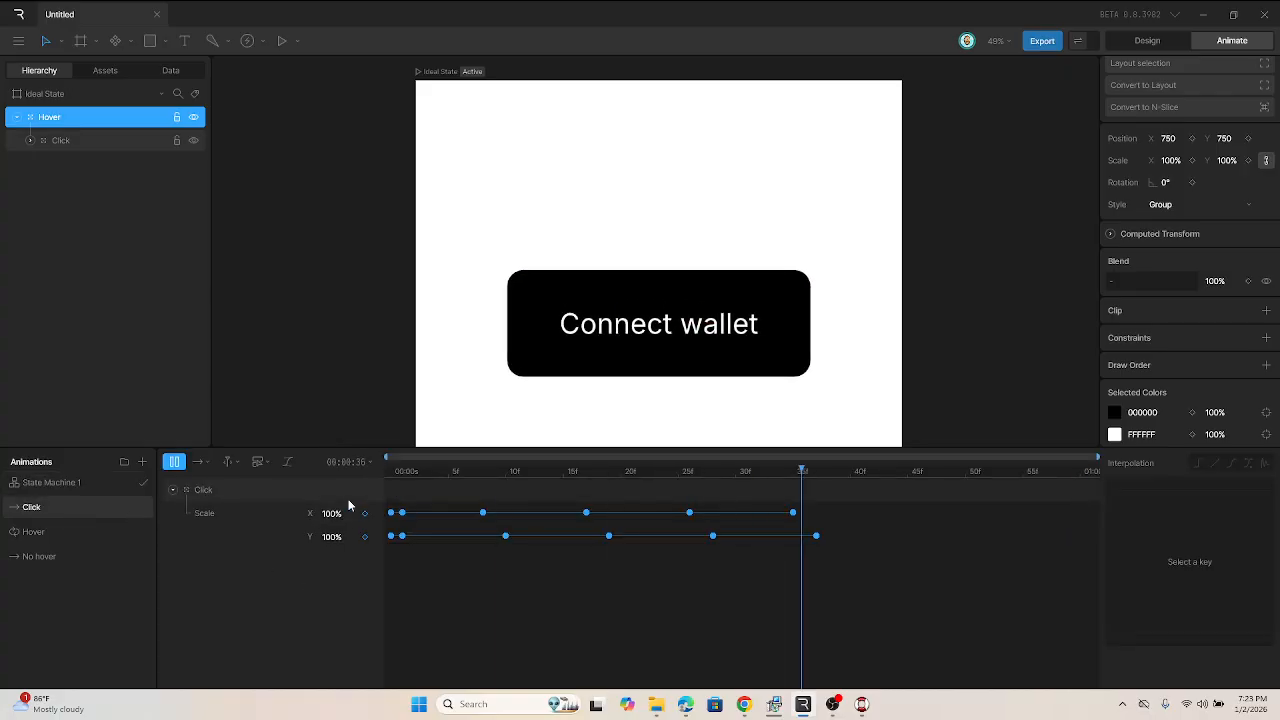
key(space)
key(space)
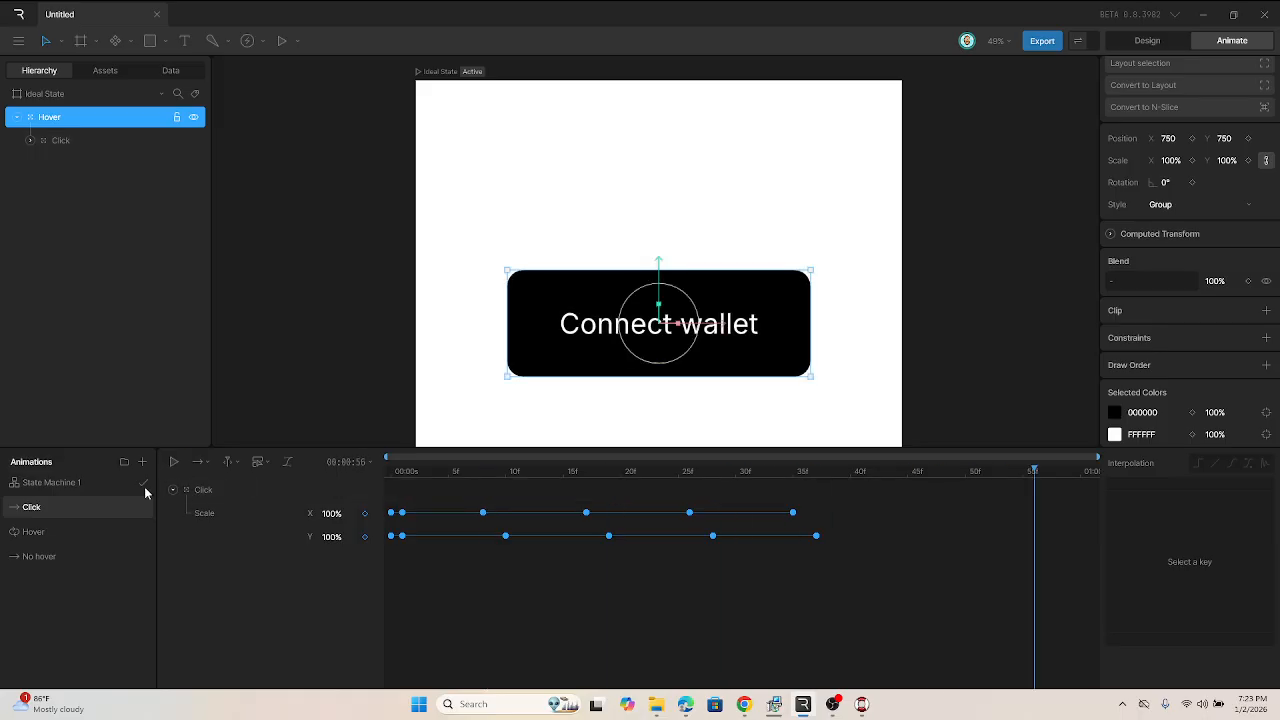
click(89, 486)
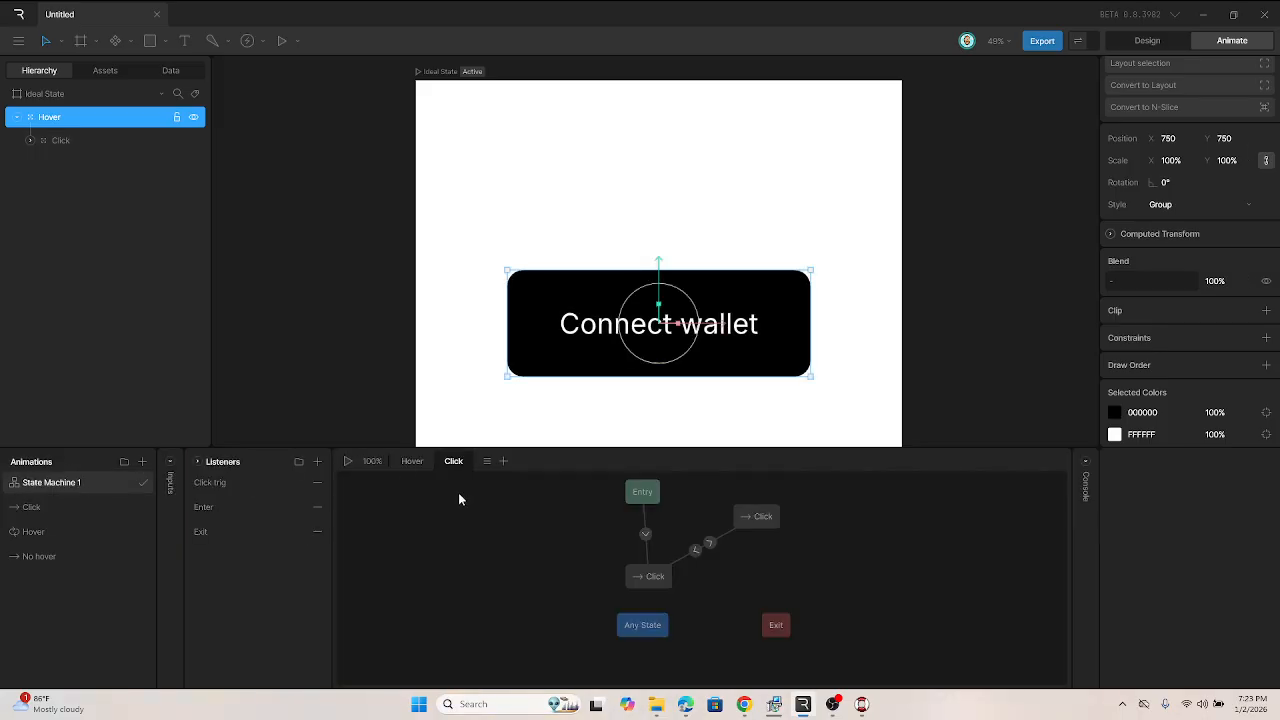
Step: Inspect the Entry-to-Click and Click-to-Click transitions, then start the state machine playing
click(646, 534)
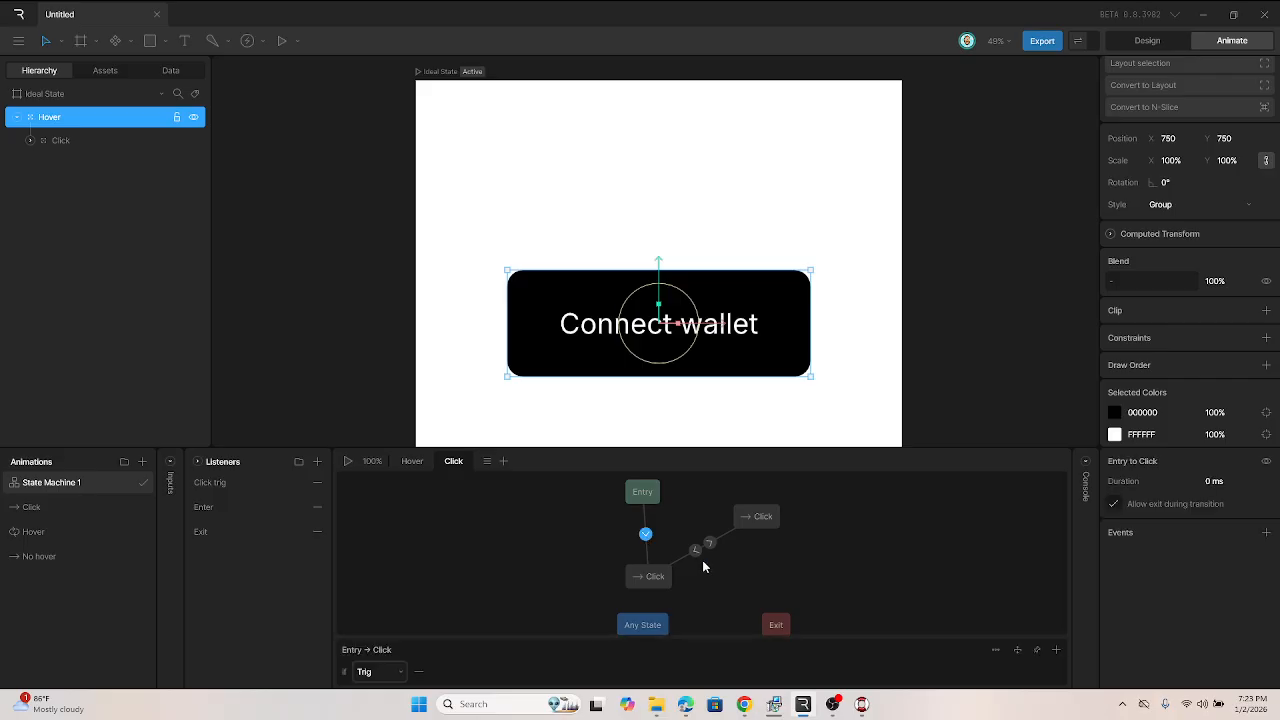
click(697, 551)
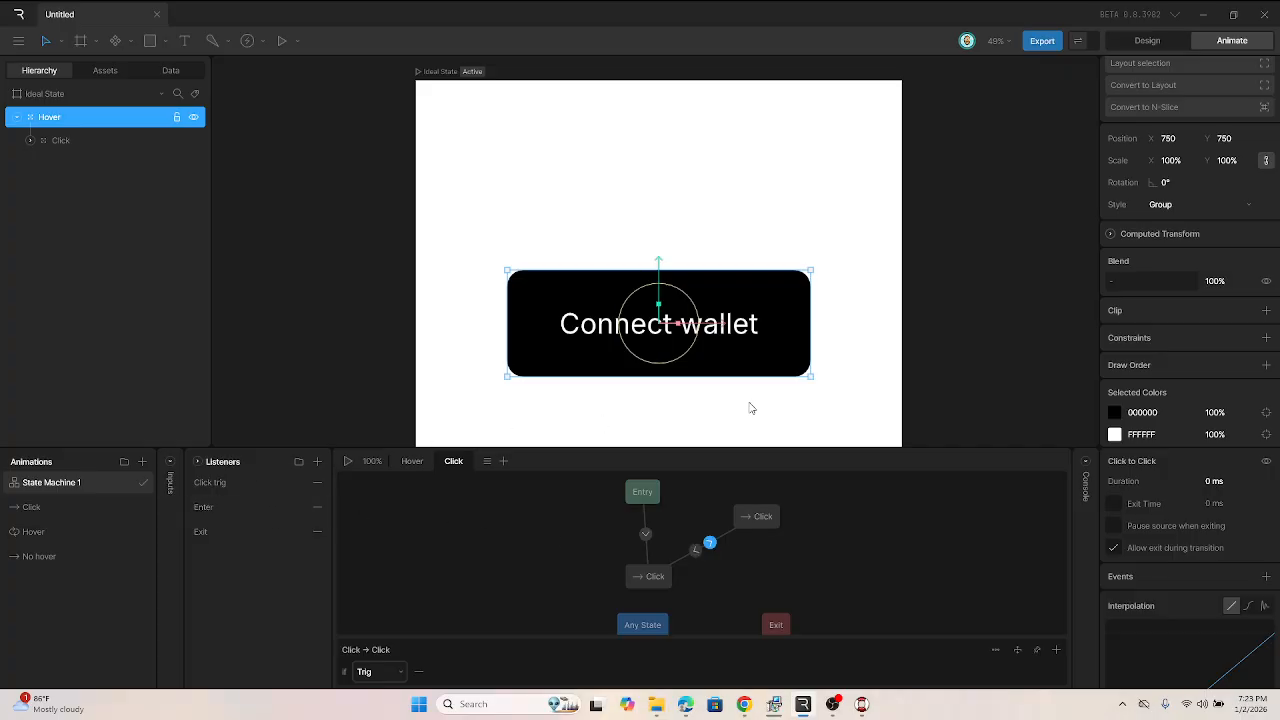
key(space)
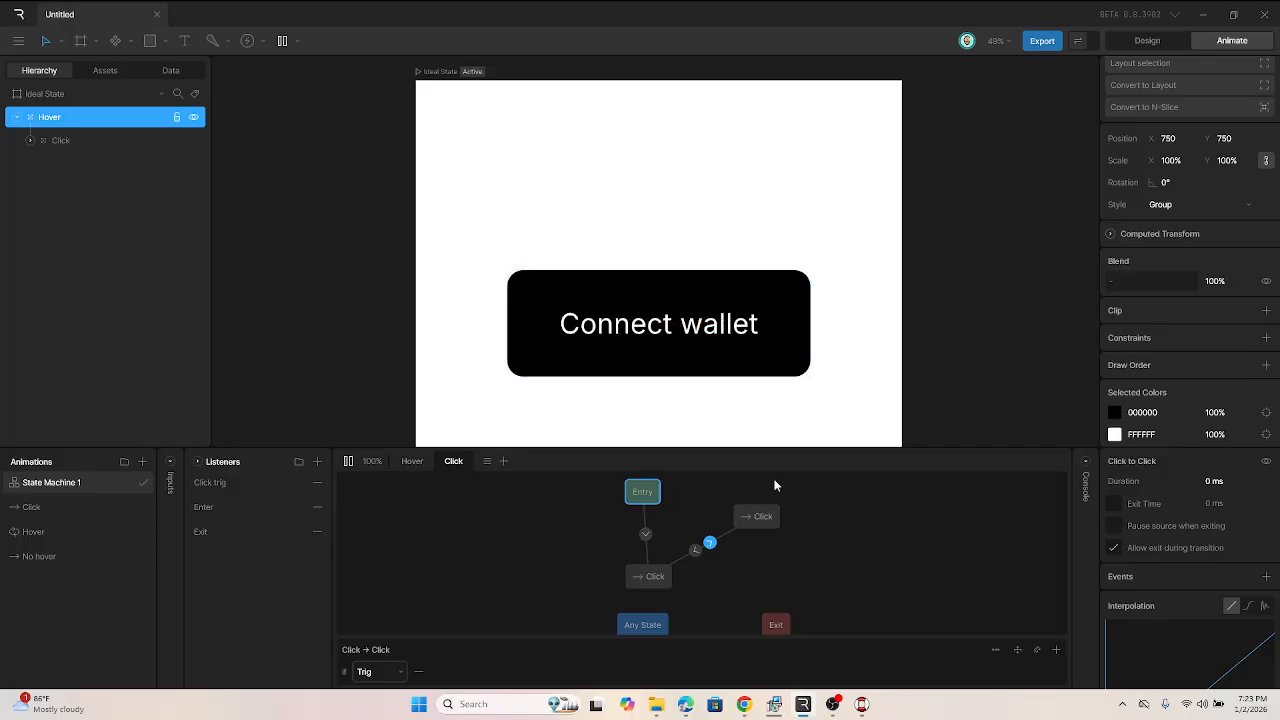
Step: Test the running state machine by repeatedly clicking the Connect wallet button on the artboard
click(747, 376)
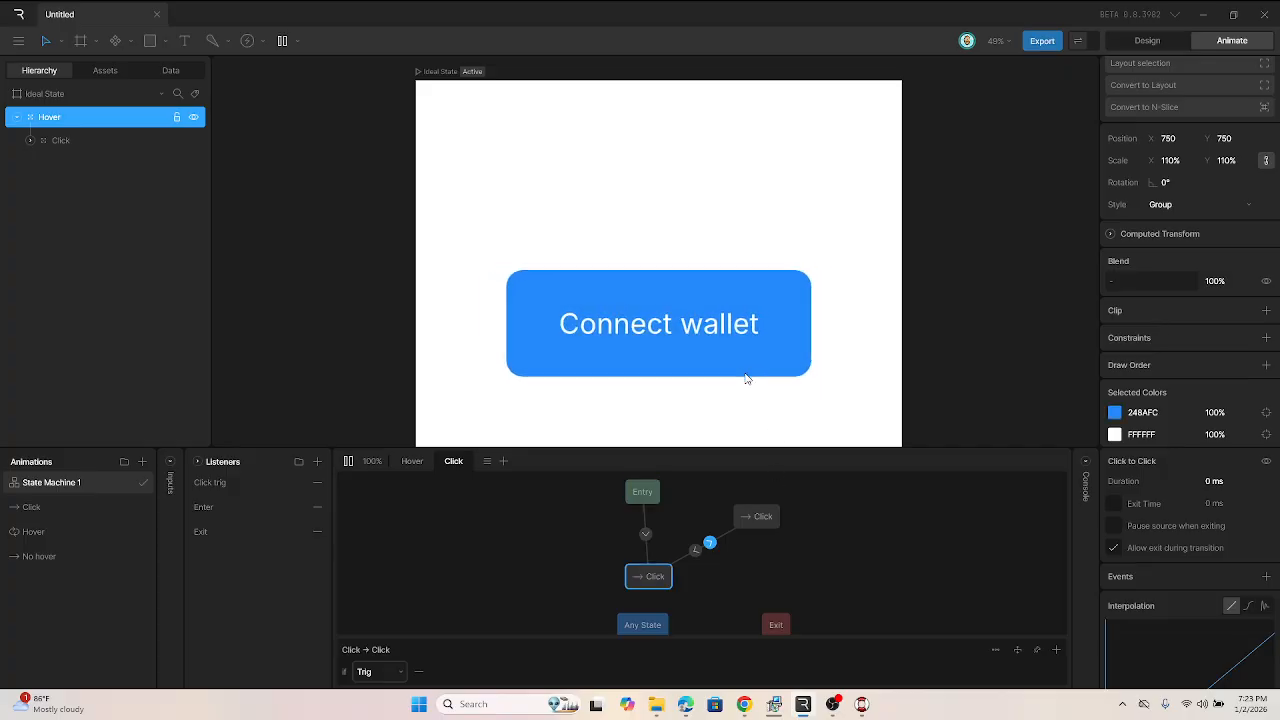
click(653, 296)
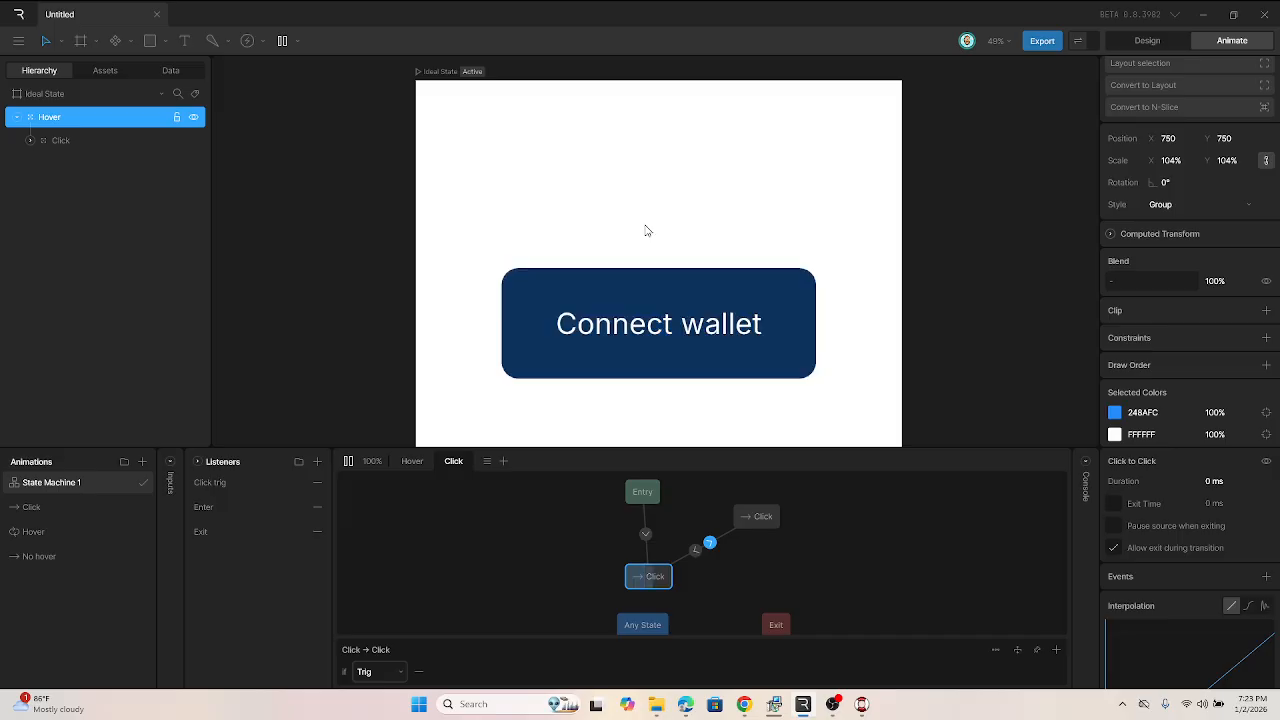
click(648, 293)
click(667, 325)
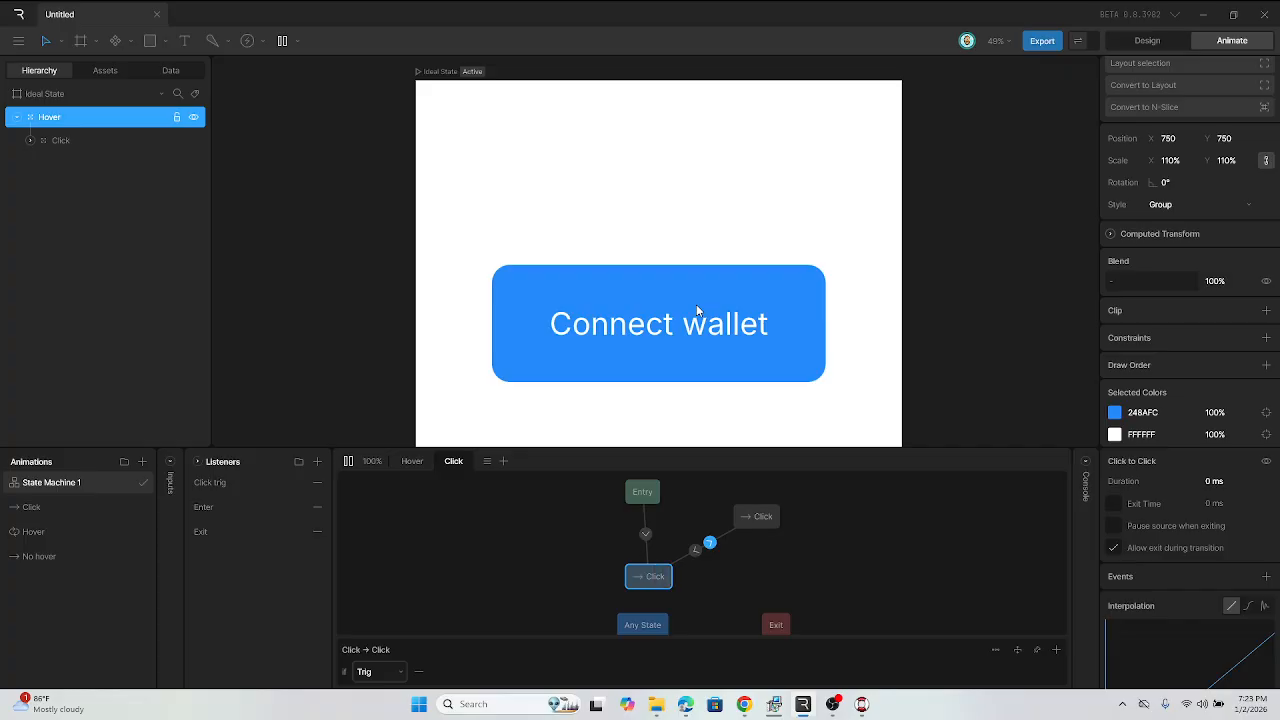
click(689, 289)
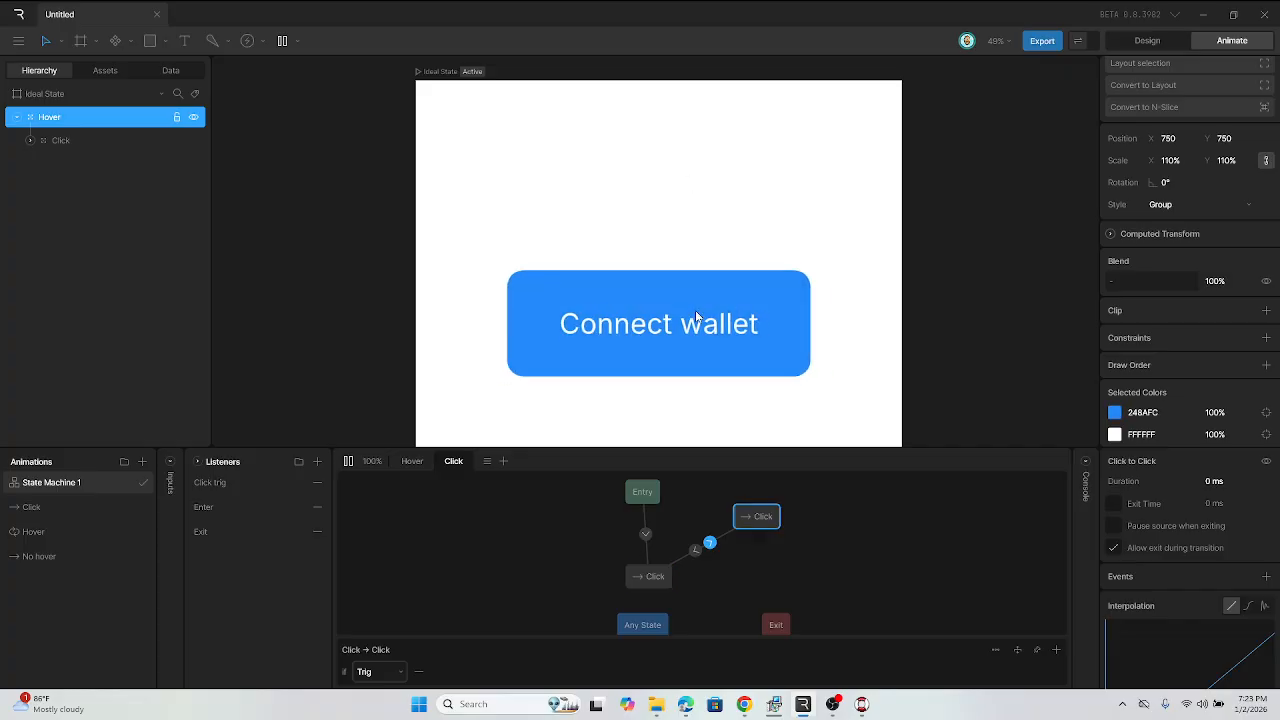
click(688, 285)
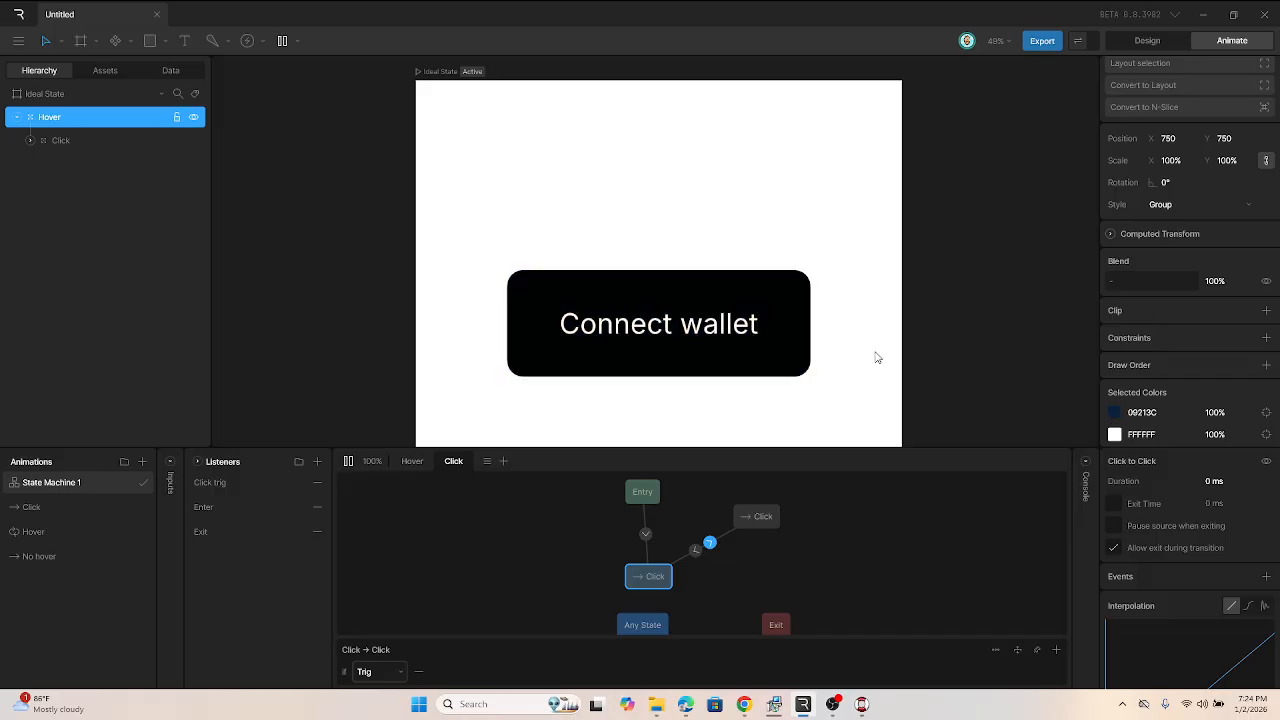
click(763, 332)
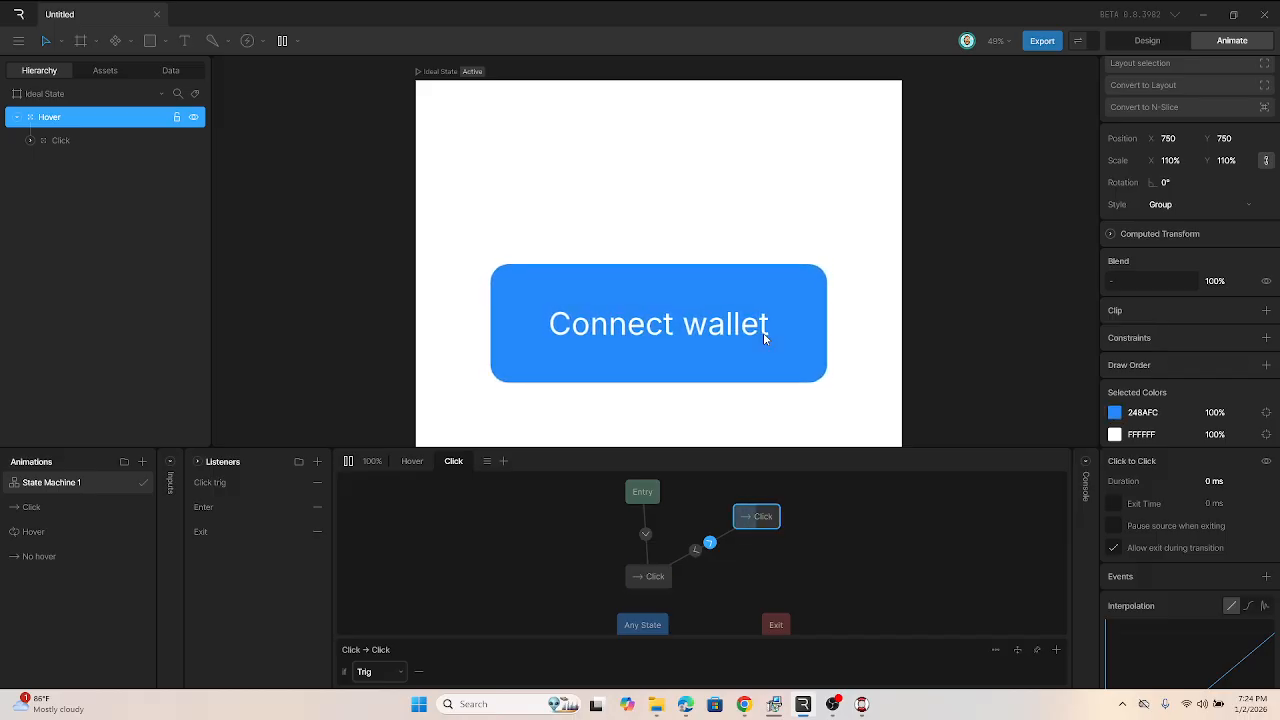
click(687, 352)
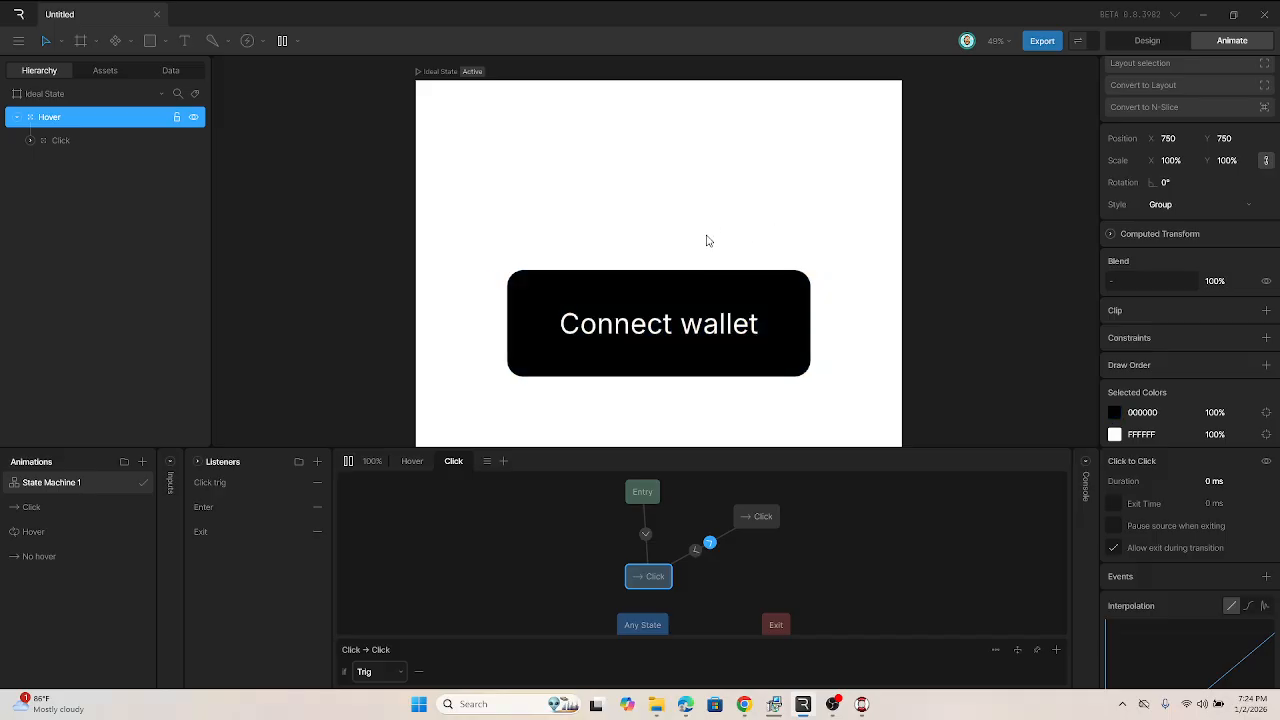
click(726, 287)
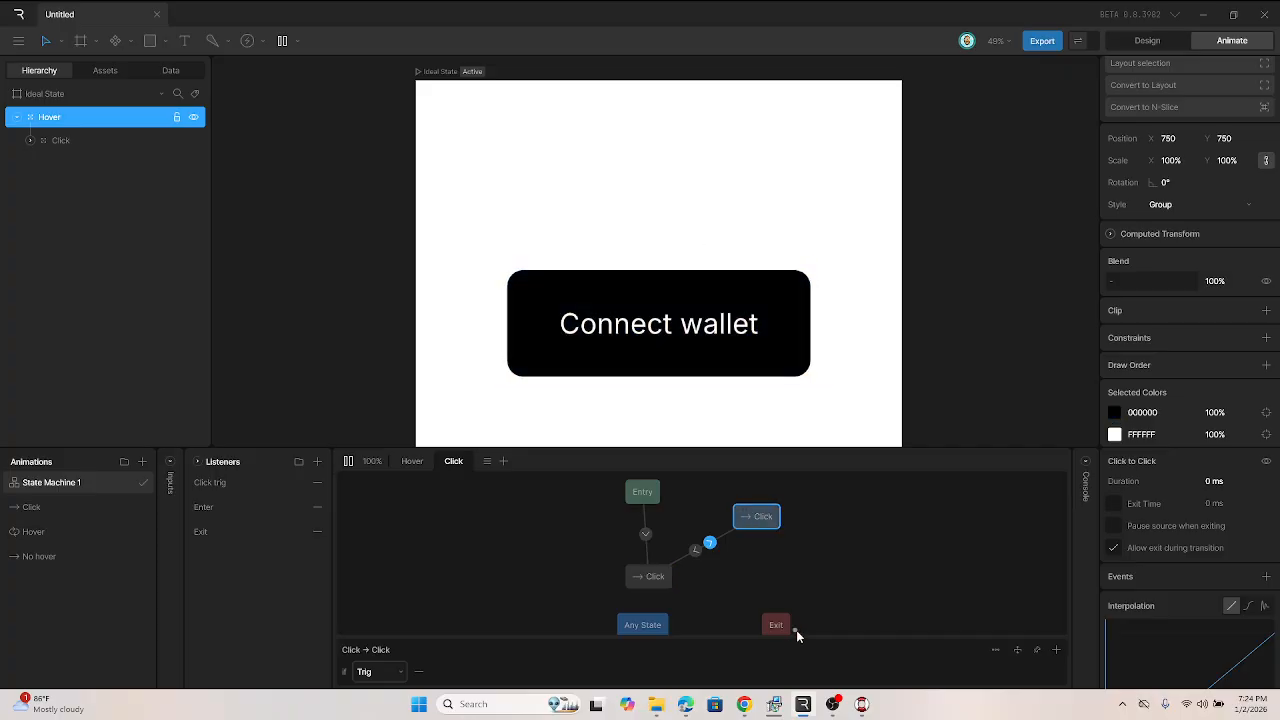